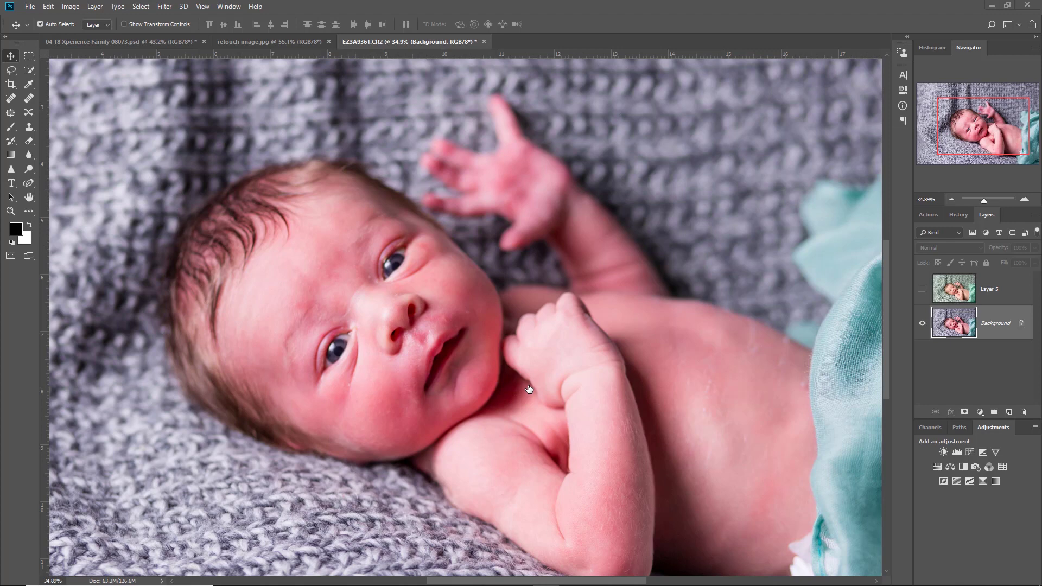
Compare and realign the corrected Layer 5 over the original, then delete it
{"action": "left_click", "coordinate": [922, 292]}
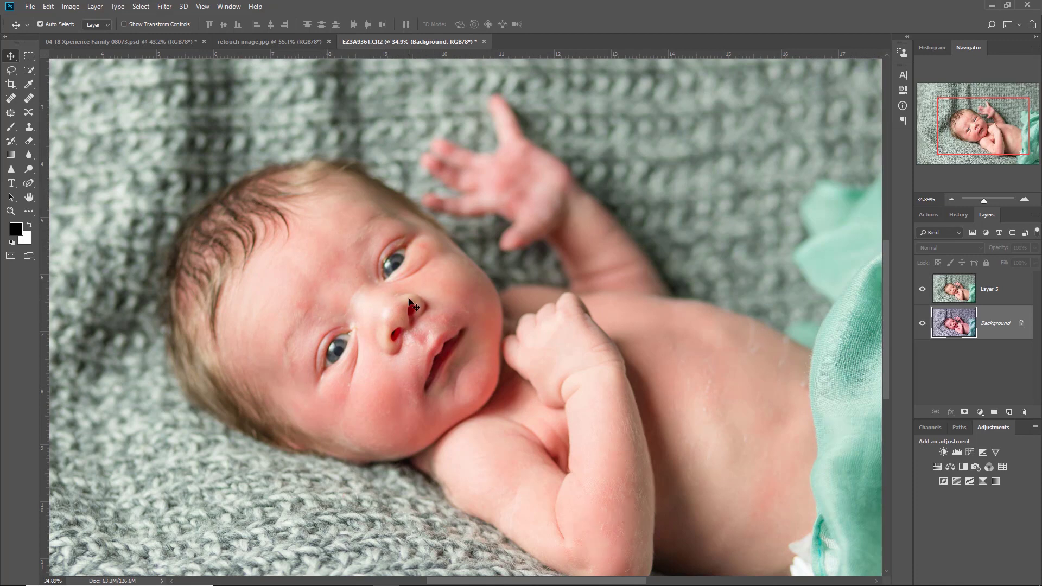
{"action": "scroll", "coordinate": [410, 314], "scroll_direction": "down", "scroll_amount": 3}
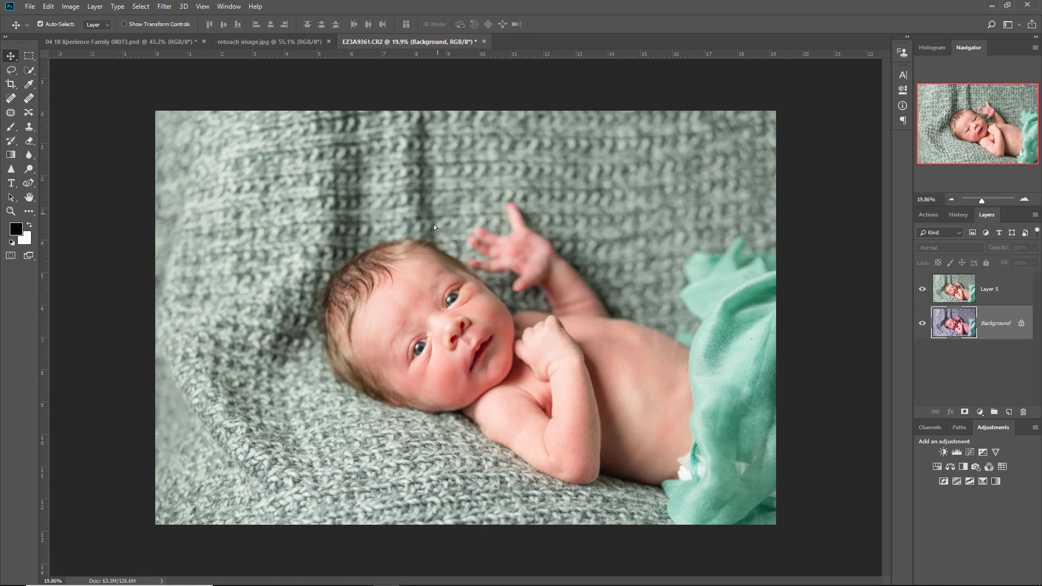
{"action": "left_click_drag", "start_coordinate": [439, 219], "coordinate": [451, 267]}
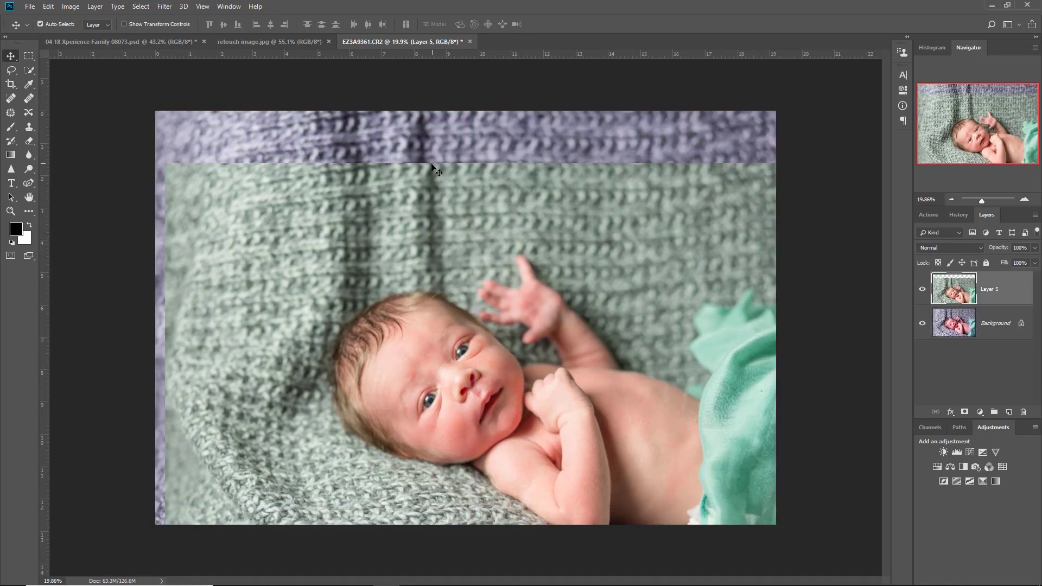
{"action": "left_click_drag", "start_coordinate": [436, 164], "coordinate": [419, 165]}
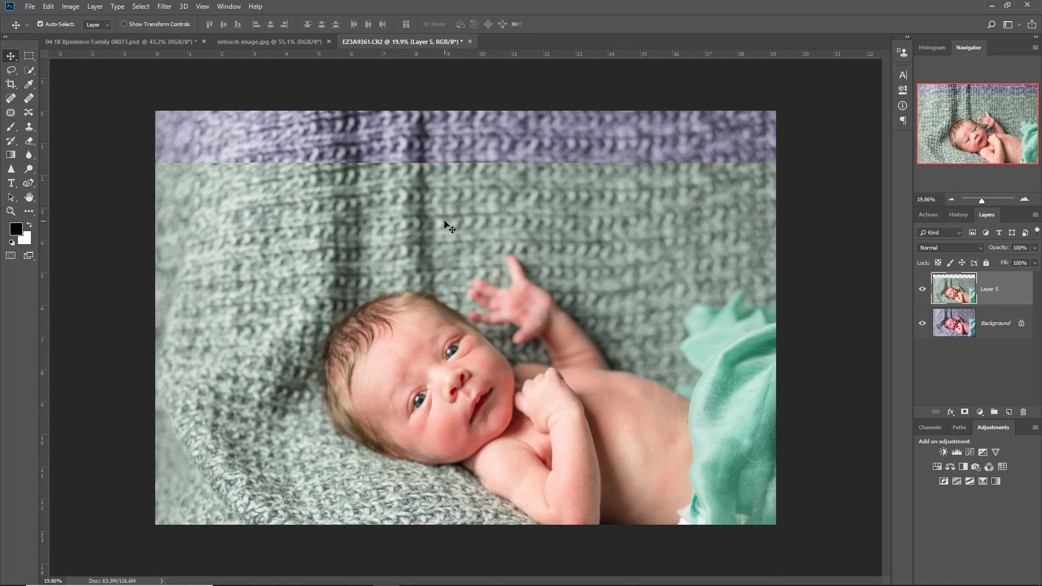
{"action": "left_click_drag", "start_coordinate": [448, 226], "coordinate": [447, 168]}
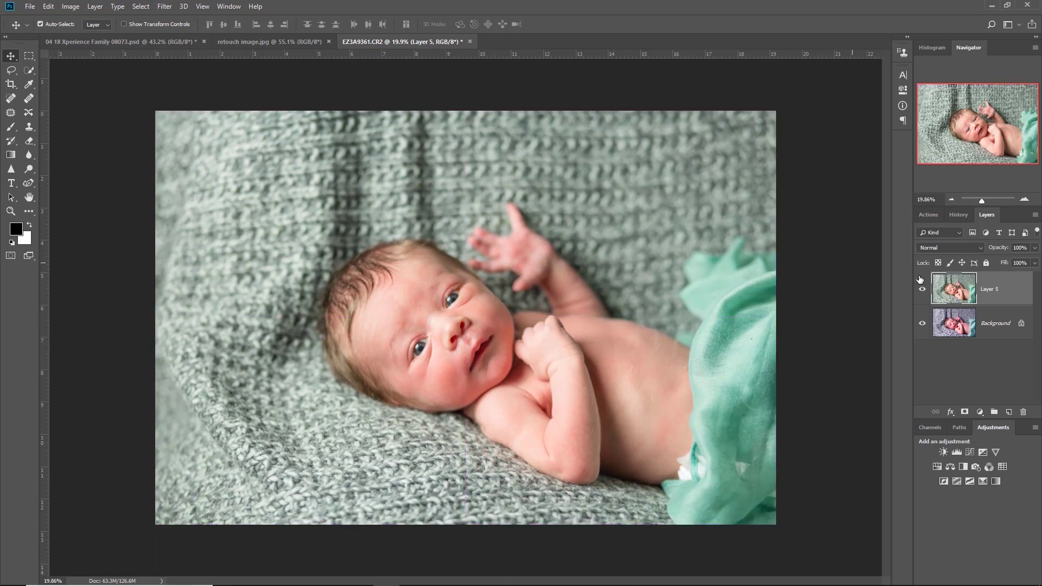
{"action": "left_click", "coordinate": [921, 289]}
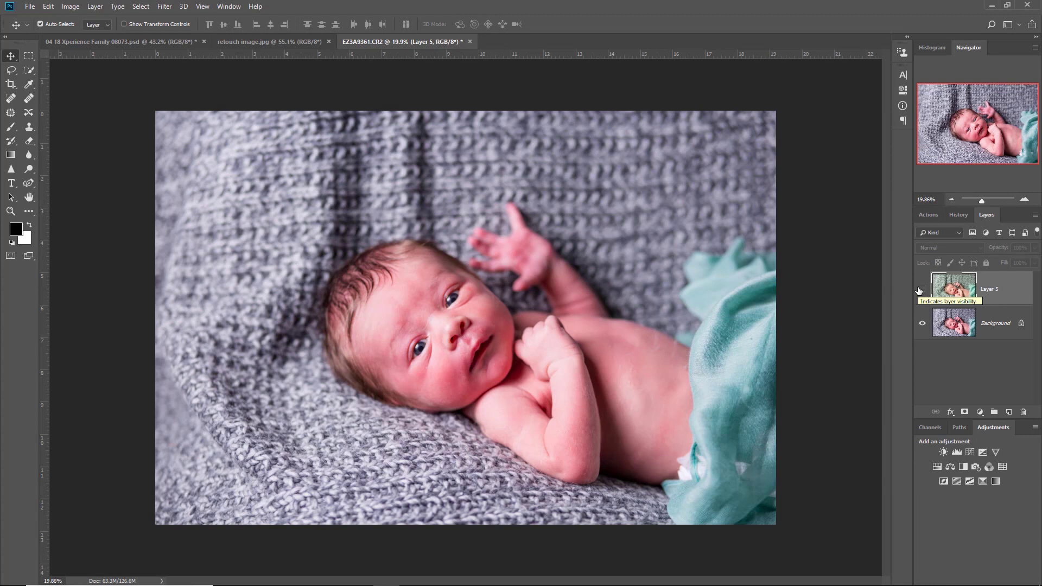
{"action": "left_click", "coordinate": [669, 203]}
{"action": "key", "text": "Delete"}
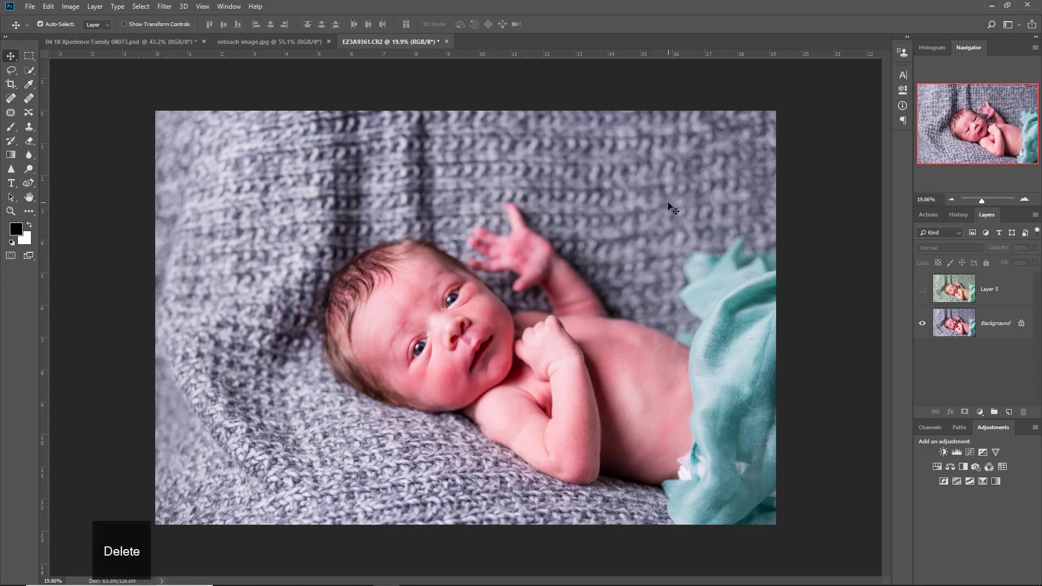
{"action": "left_click_drag", "start_coordinate": [1007, 295], "coordinate": [1023, 410]}
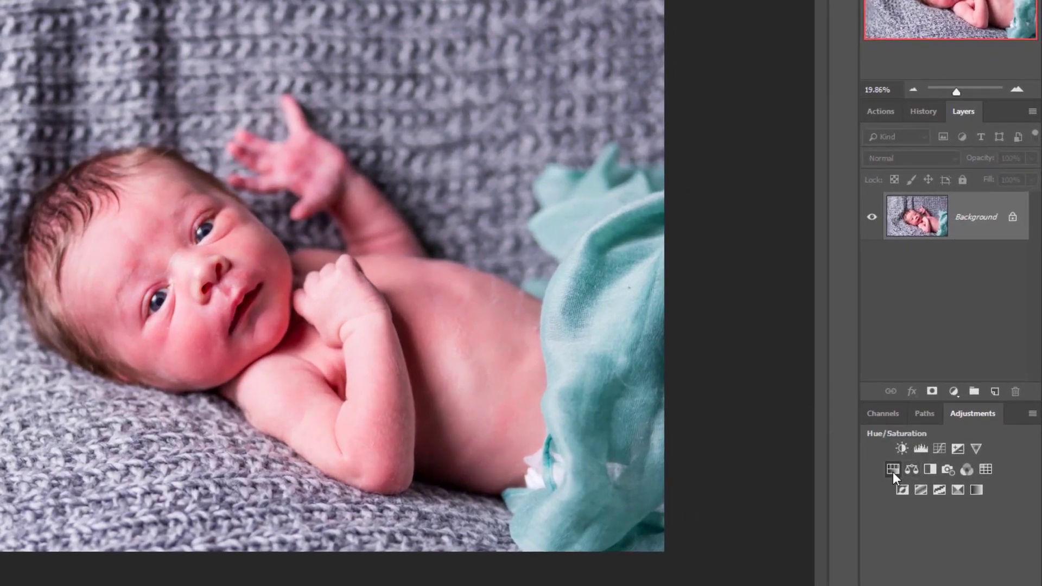
Add a Hue/Saturation adjustment with Reds at Hue +13, Saturation -17, Lightness +7
{"action": "left_click", "coordinate": [892, 469]}
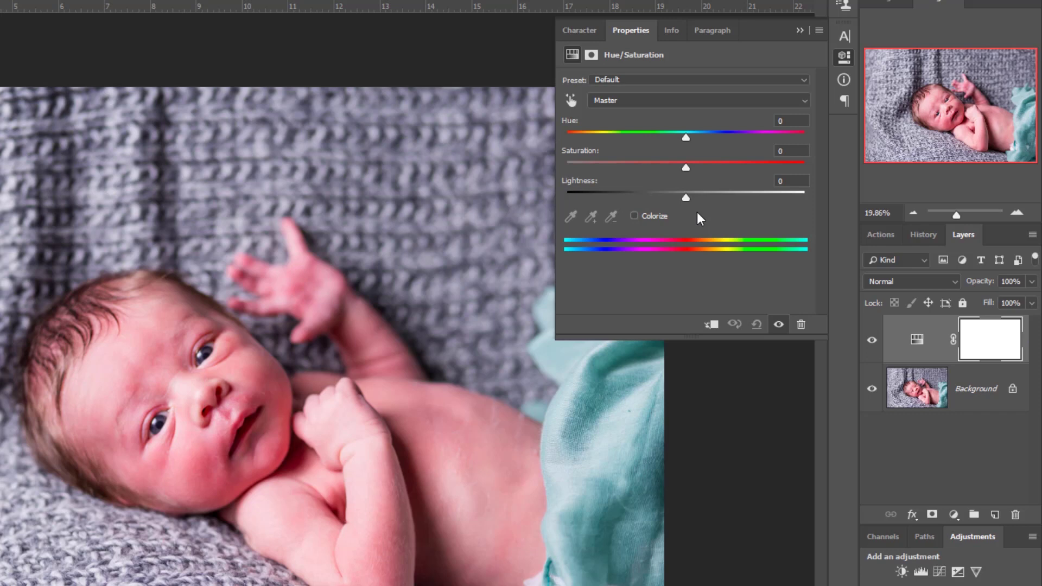
{"action": "left_click", "coordinate": [643, 101]}
{"action": "left_click", "coordinate": [629, 127]}
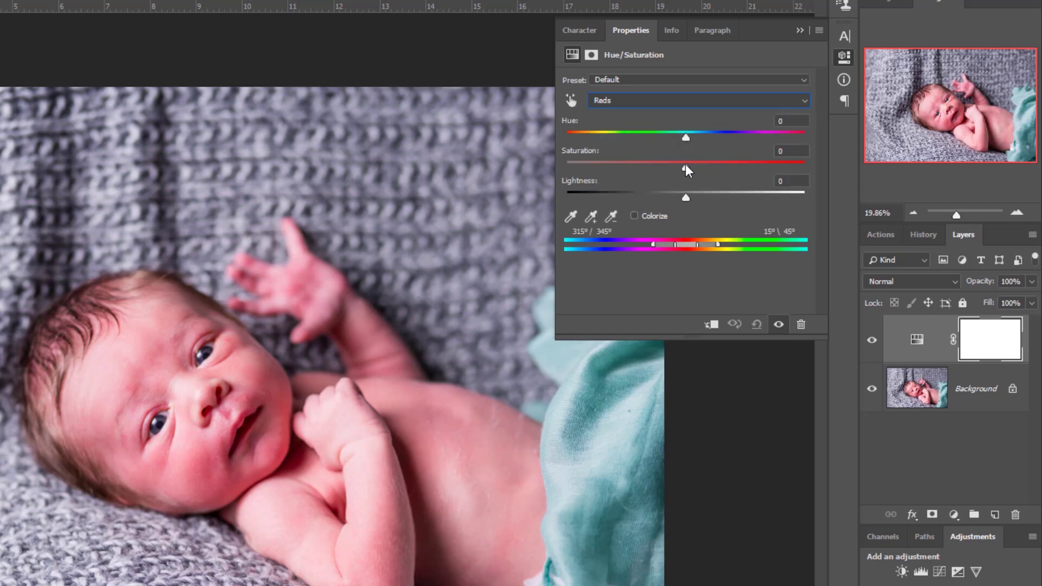
{"action": "left_click_drag", "start_coordinate": [686, 167], "coordinate": [659, 170]}
{"action": "left_click_drag", "start_coordinate": [685, 137], "coordinate": [701, 137]}
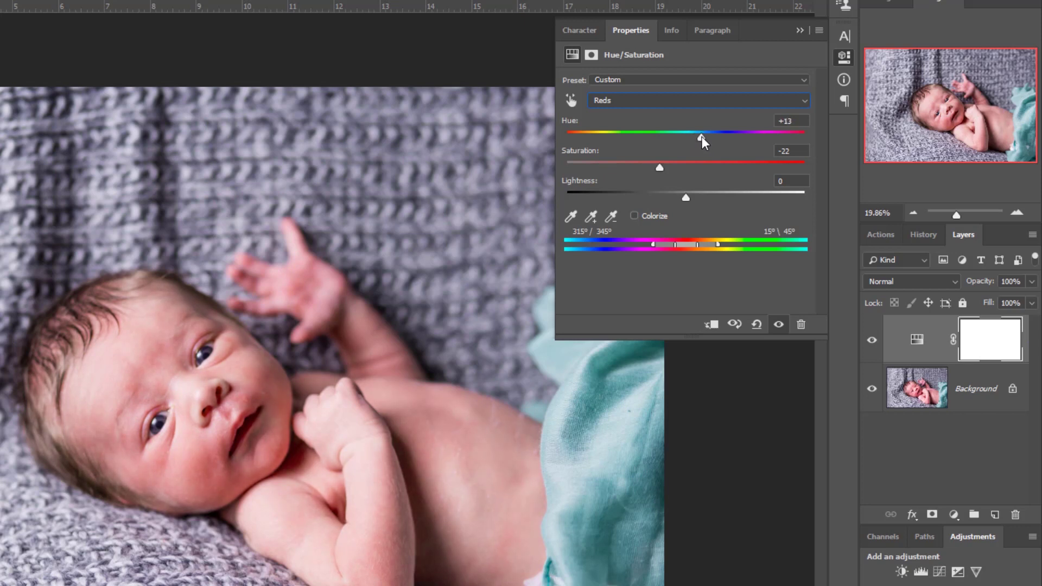
{"action": "left_click_drag", "start_coordinate": [660, 168], "coordinate": [653, 168]}
{"action": "left_click_drag", "start_coordinate": [660, 166], "coordinate": [665, 166]}
{"action": "mouse_move", "coordinate": [686, 194]}
{"action": "left_mouse_down"}
{"action": "mouse_move", "coordinate": [700, 195]}
{"action": "mouse_move", "coordinate": [675, 194]}
{"action": "mouse_move", "coordinate": [694, 195]}
{"action": "left_mouse_up"}
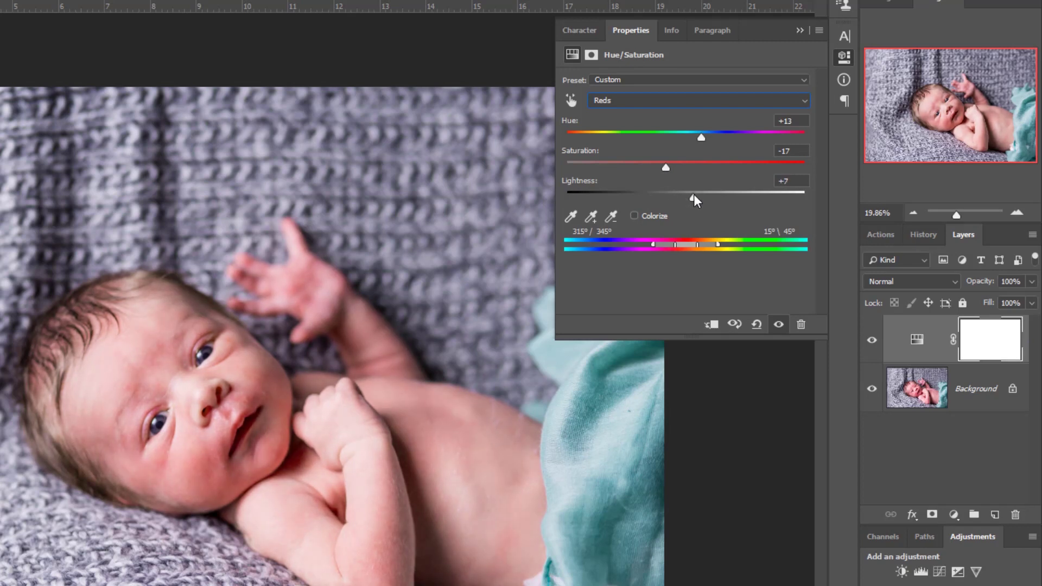
Set the Master channel to Hue +1 and Saturation -5, toggling the adjustment to compare
{"action": "left_click", "coordinate": [629, 100]}
{"action": "left_click", "coordinate": [629, 116]}
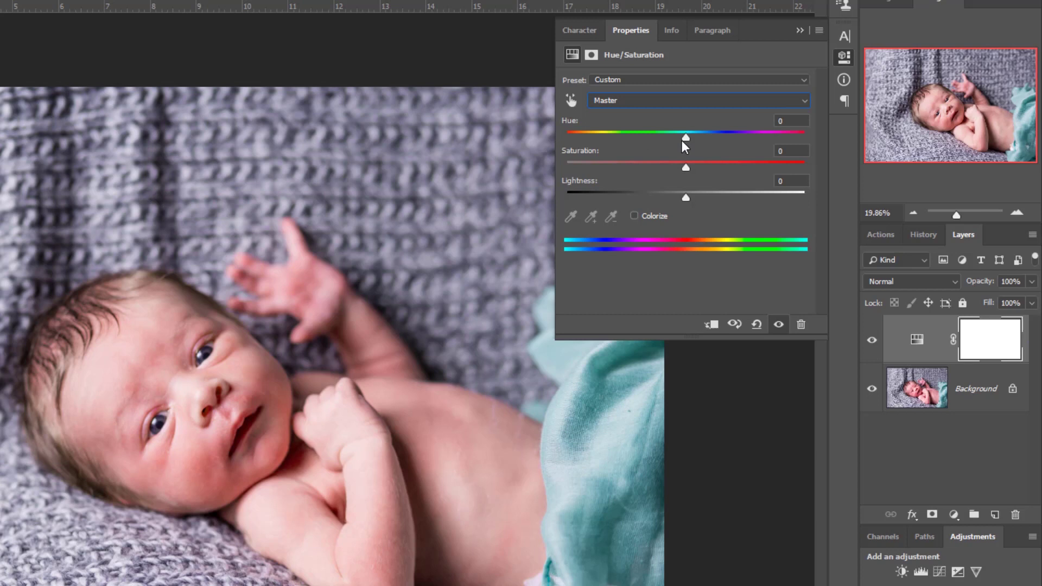
{"action": "mouse_move", "coordinate": [685, 136]}
{"action": "left_mouse_down"}
{"action": "mouse_move", "coordinate": [671, 135]}
{"action": "mouse_move", "coordinate": [688, 136]}
{"action": "left_mouse_up"}
{"action": "left_click_drag", "start_coordinate": [683, 167], "coordinate": [675, 167]}
{"action": "left_click", "coordinate": [872, 342]}
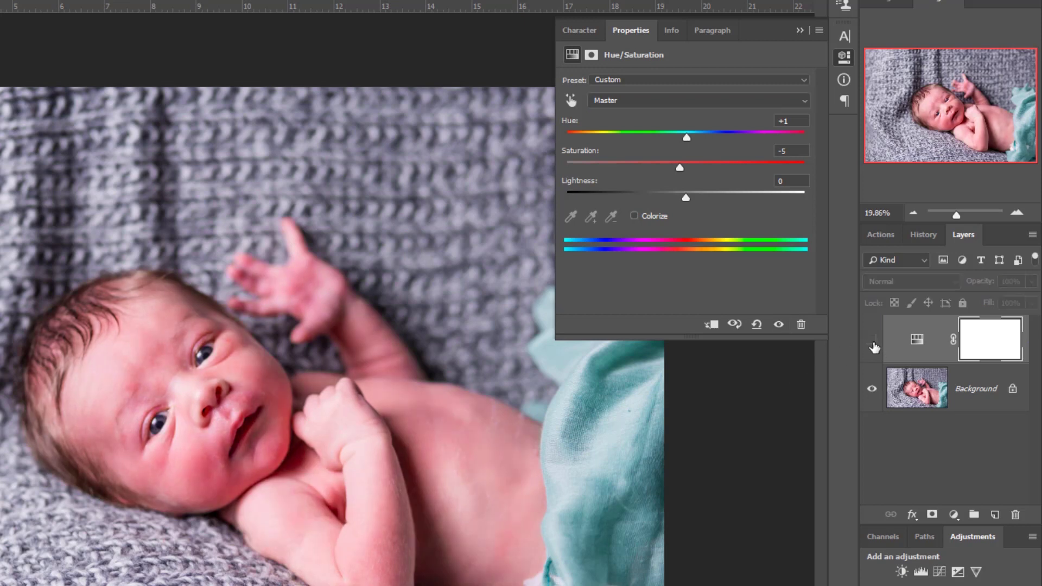
{"action": "left_click", "coordinate": [872, 342]}
{"action": "left_click", "coordinate": [872, 341]}
{"action": "left_click", "coordinate": [872, 342]}
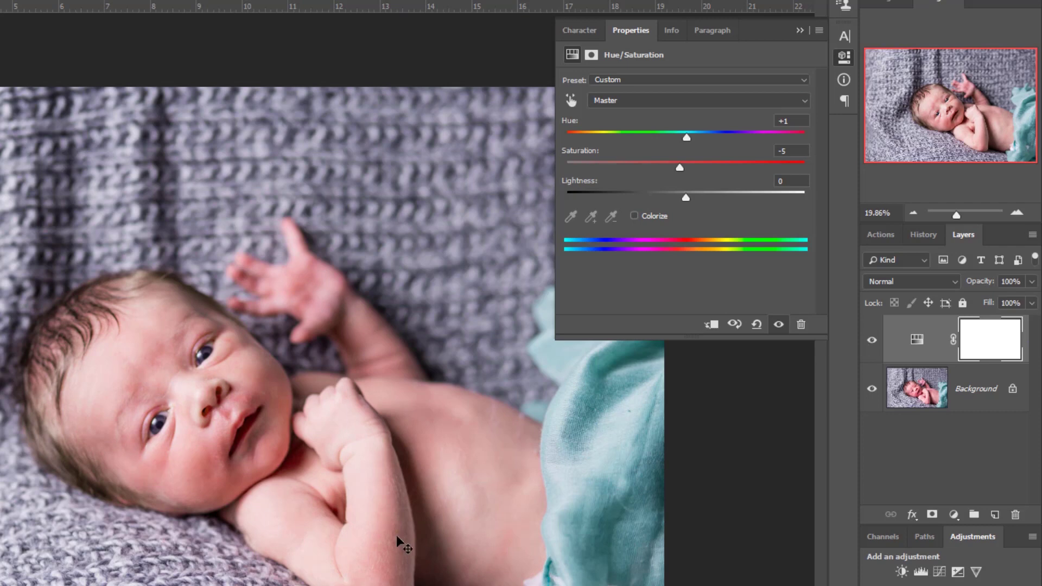
Zoom in on the knit blanket and add a new empty Layer 1 on top
{"action": "scroll", "coordinate": [236, 570], "scroll_direction": "up", "scroll_amount": 5}
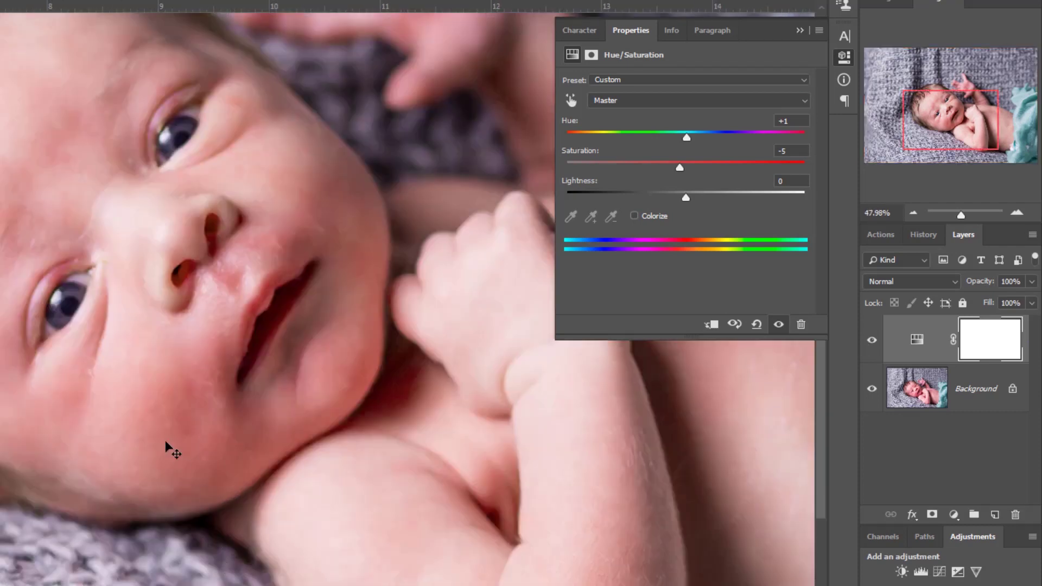
{"action": "left_click_drag", "start_coordinate": [164, 572], "coordinate": [199, 258]}
{"action": "scroll", "coordinate": [156, 372], "scroll_direction": "up", "scroll_amount": 3}
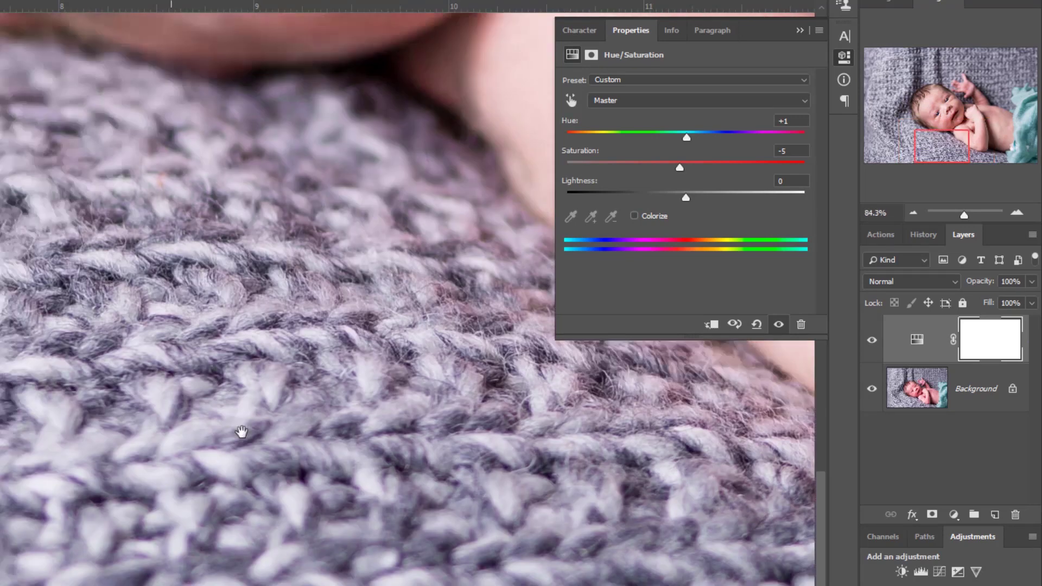
{"action": "left_click_drag", "start_coordinate": [242, 431], "coordinate": [349, 485]}
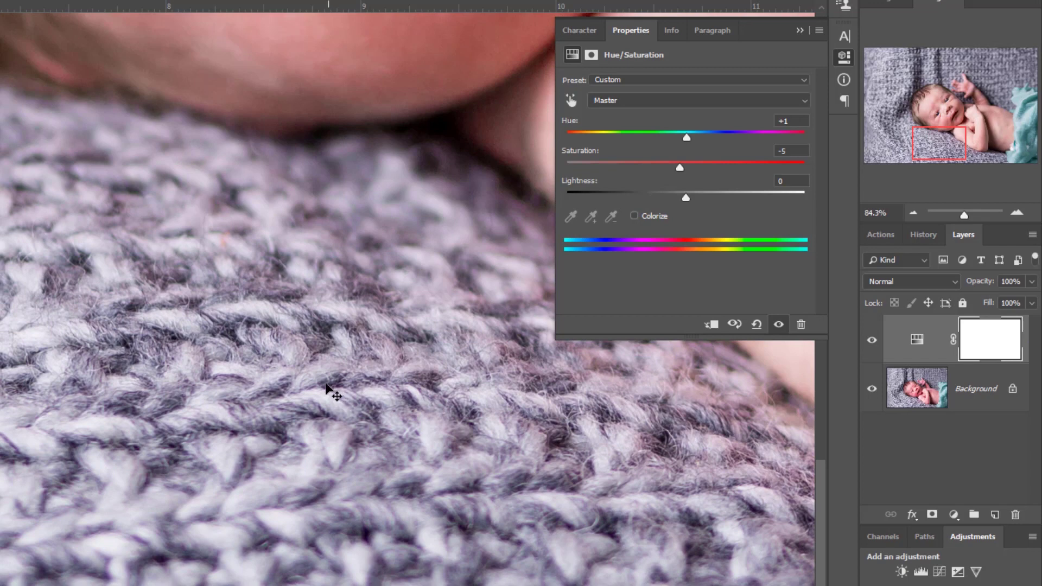
{"action": "left_click", "coordinate": [999, 517]}
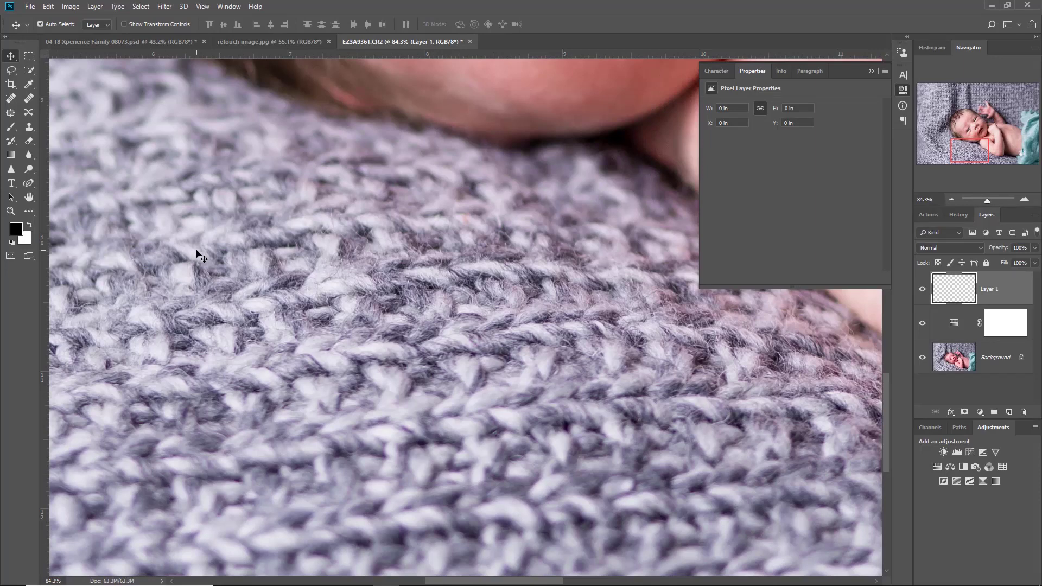
Fill a marquee rectangle over the blanket on Layer 1 with grey 848484, then deselect
{"action": "key", "text": "m"}
{"action": "left_click_drag", "start_coordinate": [204, 213], "coordinate": [531, 397]}
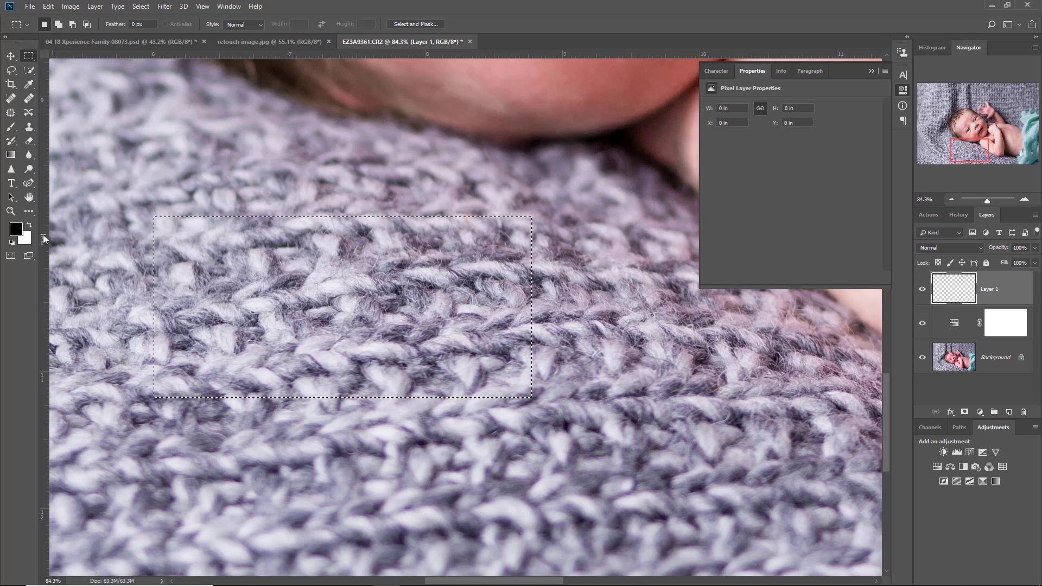
{"action": "left_click", "coordinate": [16, 229]}
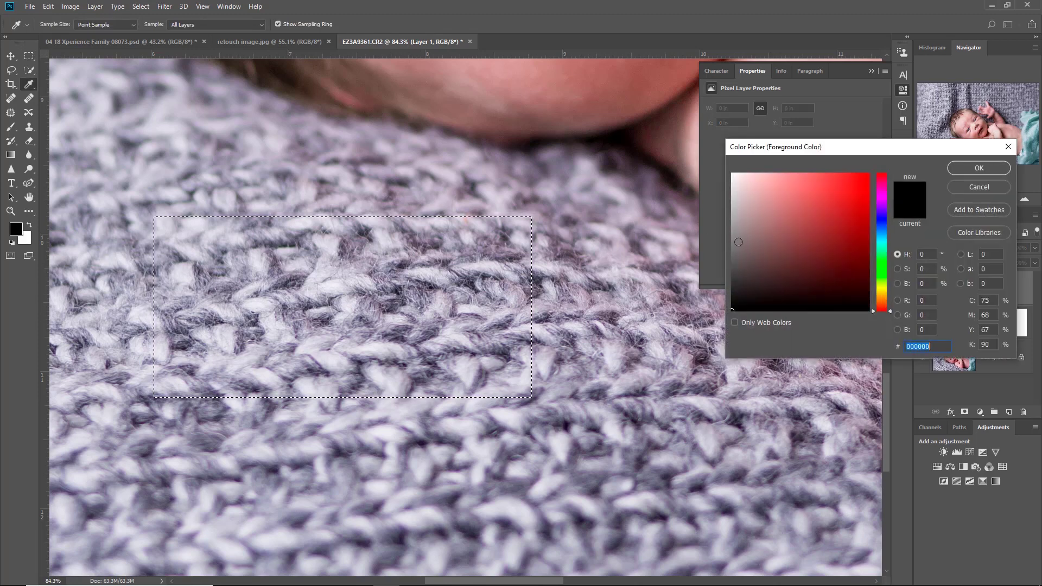
{"action": "left_click", "coordinate": [731, 239]}
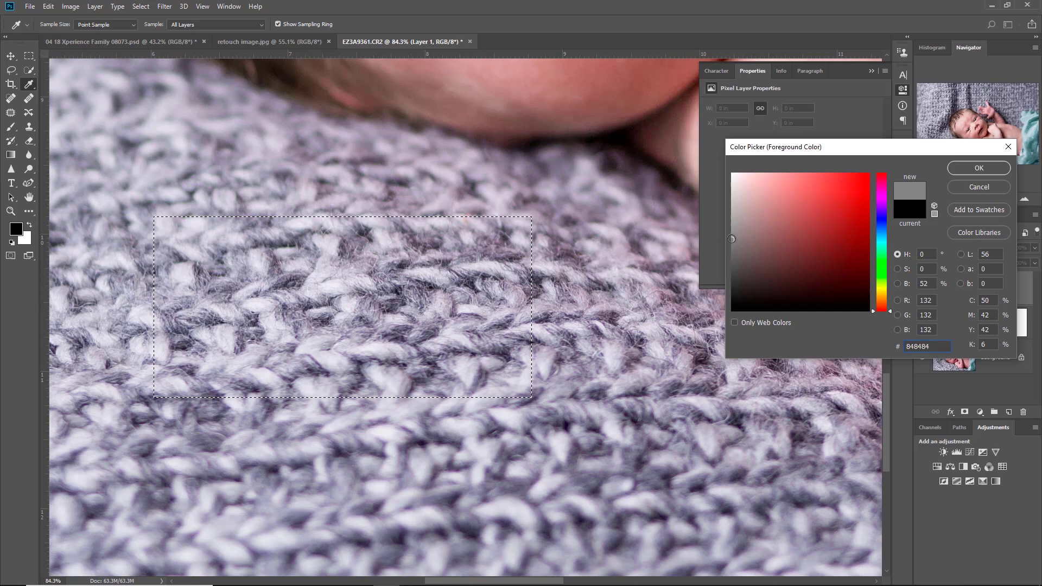
{"action": "left_click", "coordinate": [967, 170]}
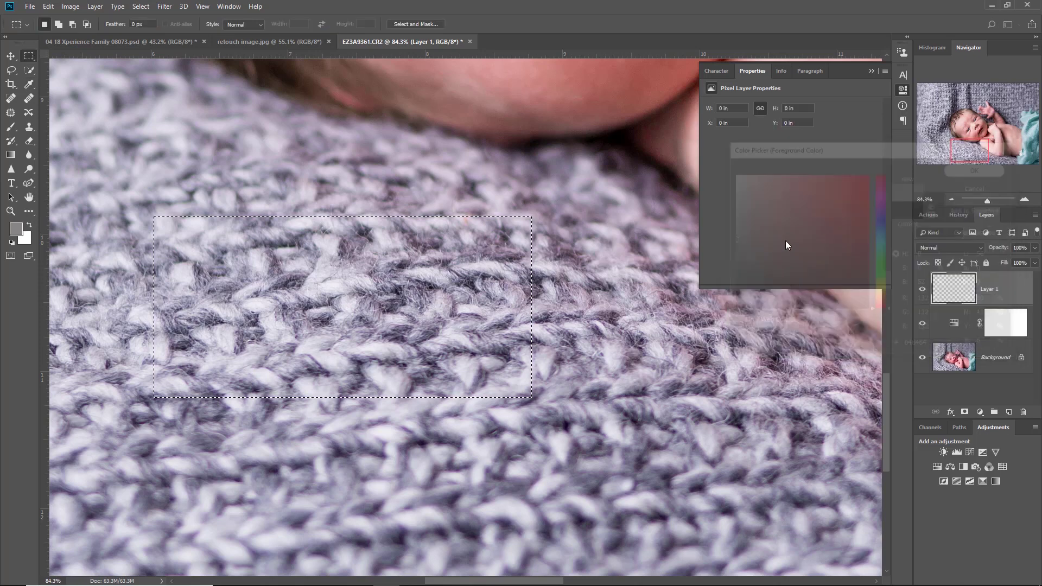
{"action": "key", "text": "alt+BackSpace"}
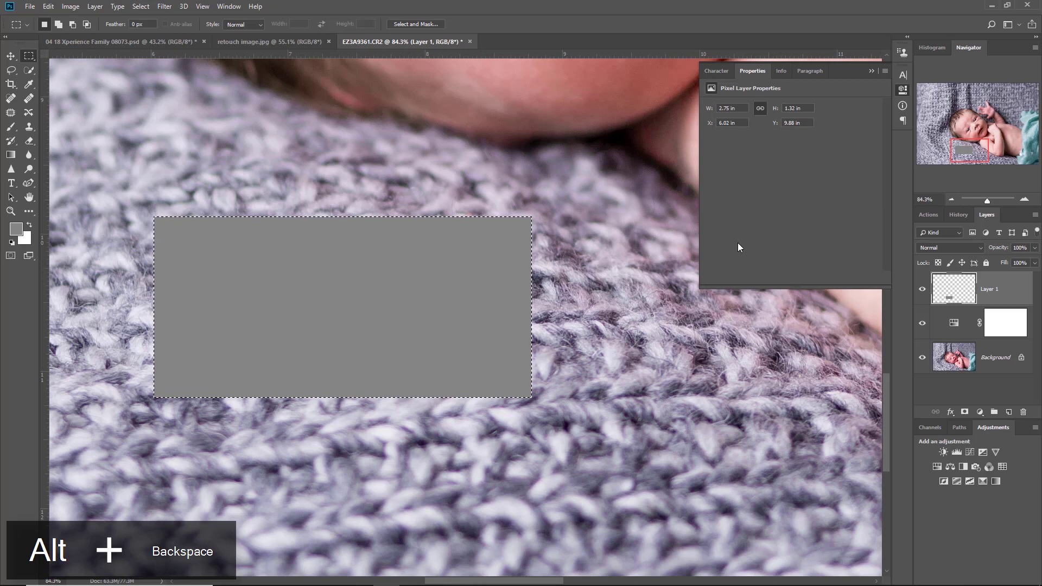
{"action": "key", "text": "ctrl+d"}
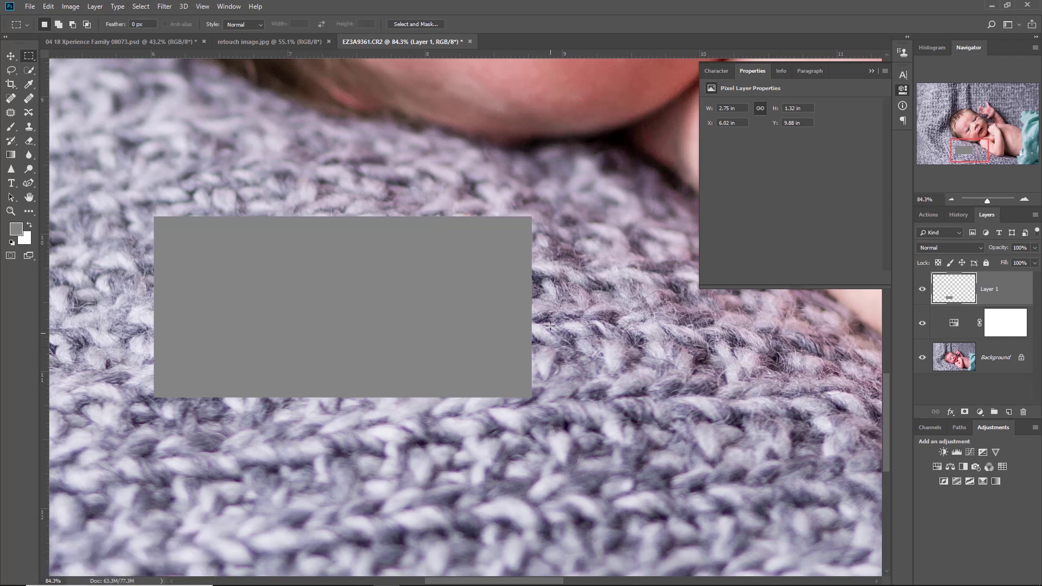
{"action": "left_click_drag", "start_coordinate": [328, 304], "coordinate": [523, 391]}
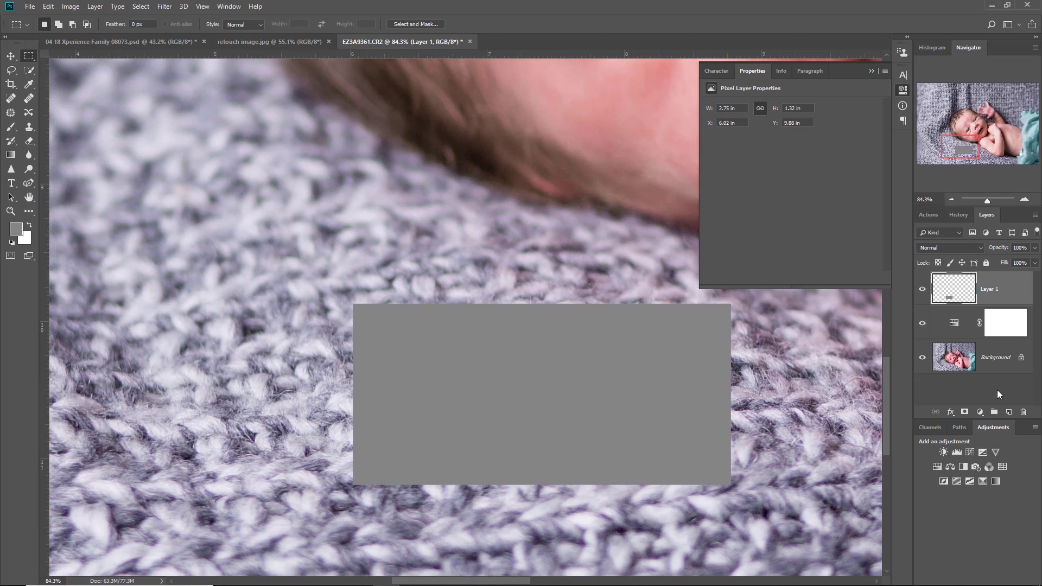
On a new Layer 2, fill a tall narrow strip with a black-to-white gradient
{"action": "left_click", "coordinate": [1009, 412]}
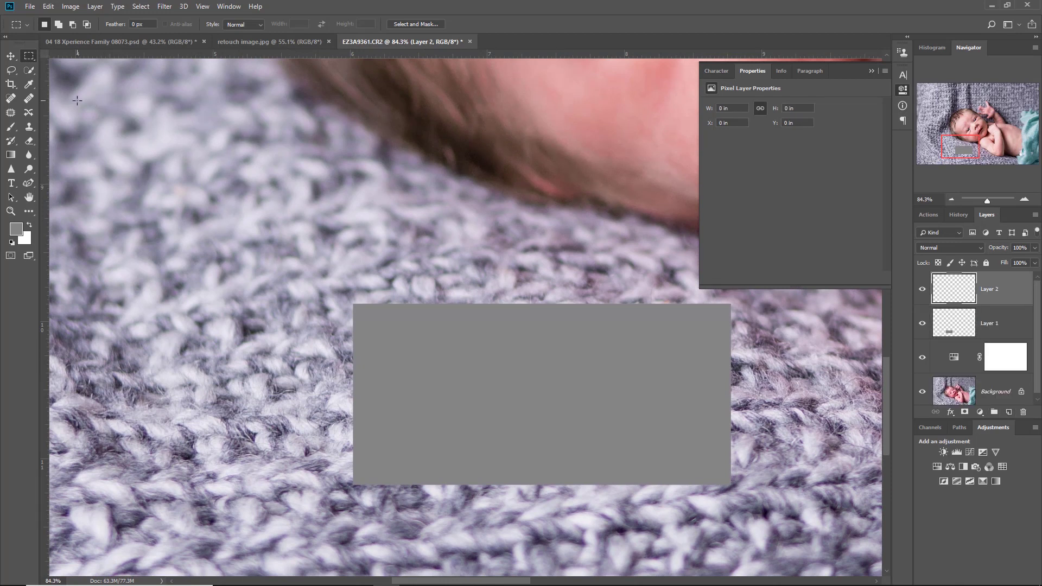
{"action": "left_click_drag", "start_coordinate": [77, 99], "coordinate": [151, 490]}
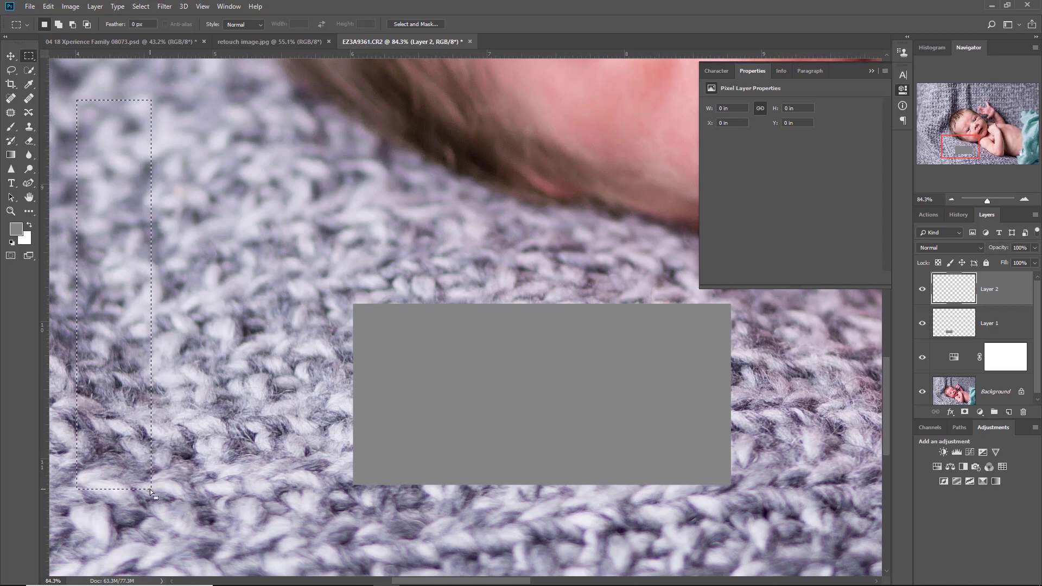
{"action": "left_click", "coordinate": [12, 242]}
{"action": "left_click", "coordinate": [11, 155]}
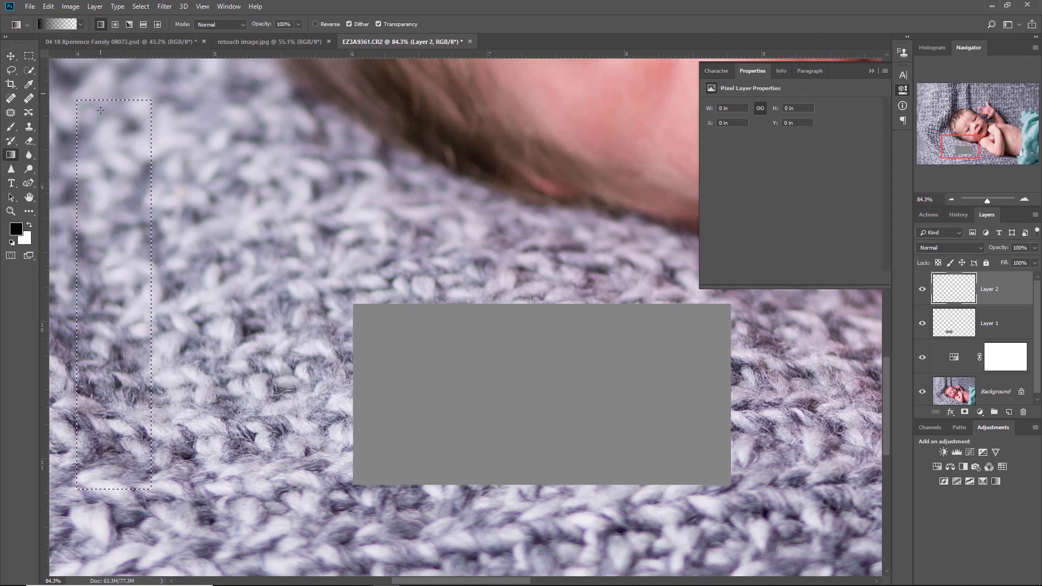
{"action": "left_click", "coordinate": [76, 24]}
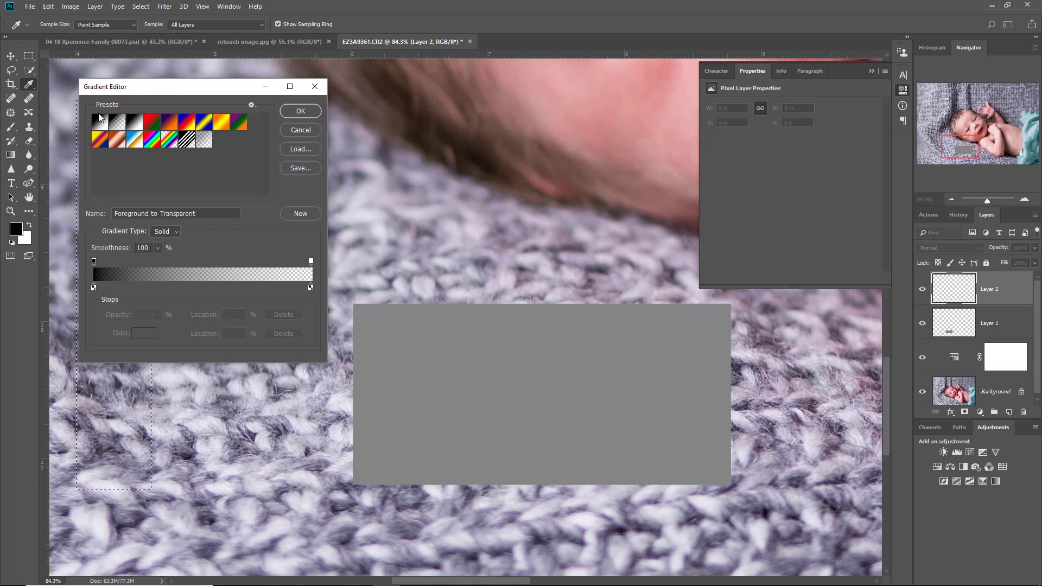
{"action": "left_click", "coordinate": [302, 111]}
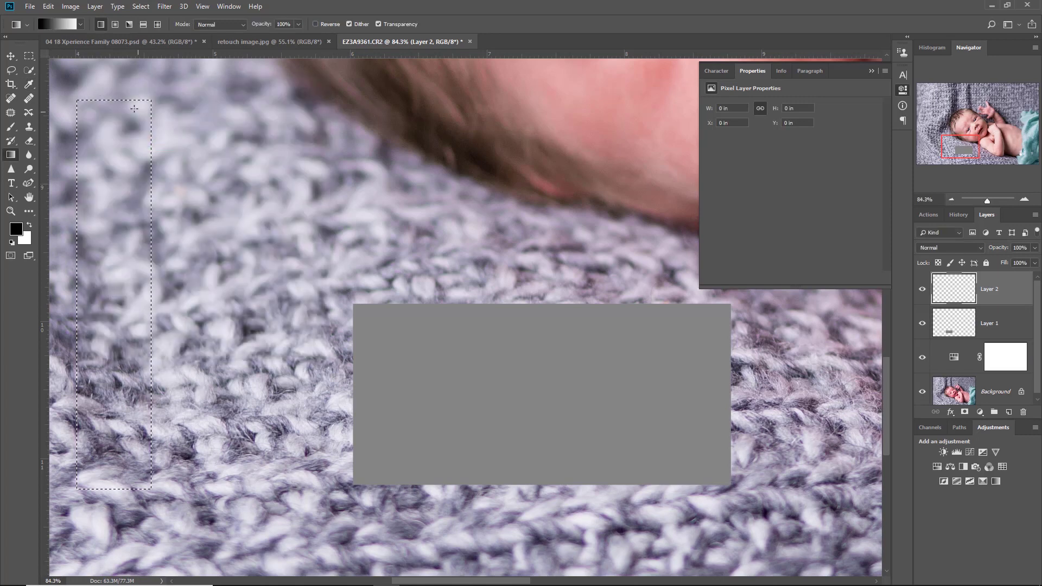
{"action": "left_click_drag", "start_coordinate": [113, 111], "coordinate": [121, 369]}
{"action": "left_click_drag", "start_coordinate": [115, 469], "coordinate": [115, 469]}
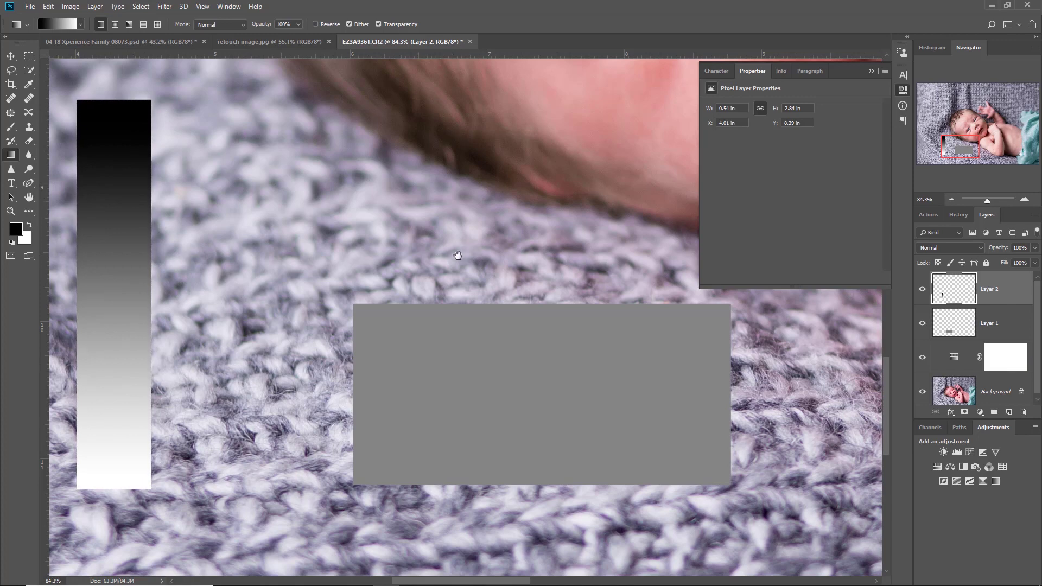
Hide the Hue/Saturation layer to view the redder original photo
{"action": "left_click_drag", "start_coordinate": [458, 256], "coordinate": [205, 459]}
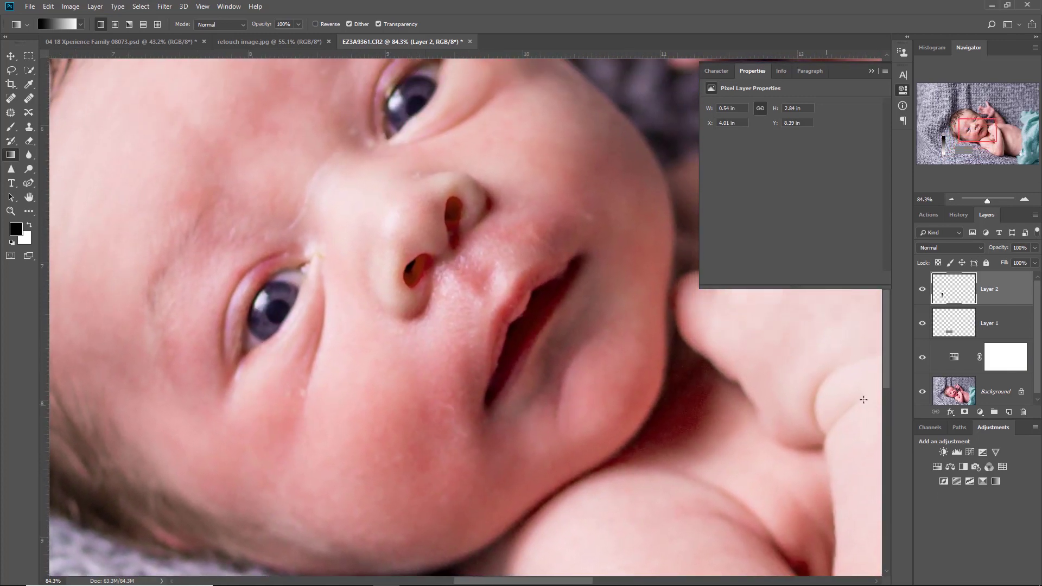
{"action": "left_click", "coordinate": [922, 358]}
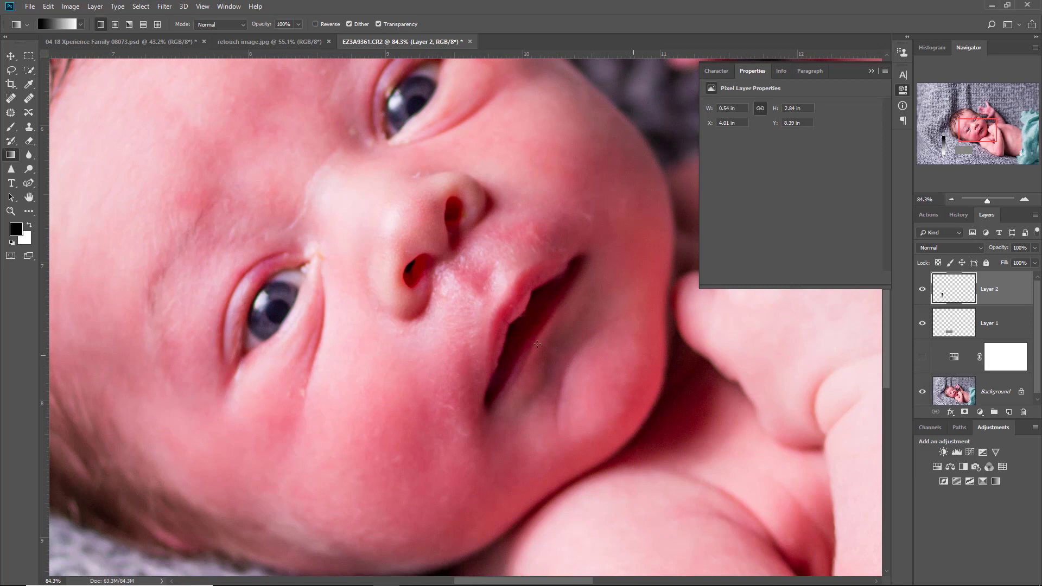
{"action": "scroll", "coordinate": [515, 329], "scroll_direction": "down", "scroll_amount": 5}
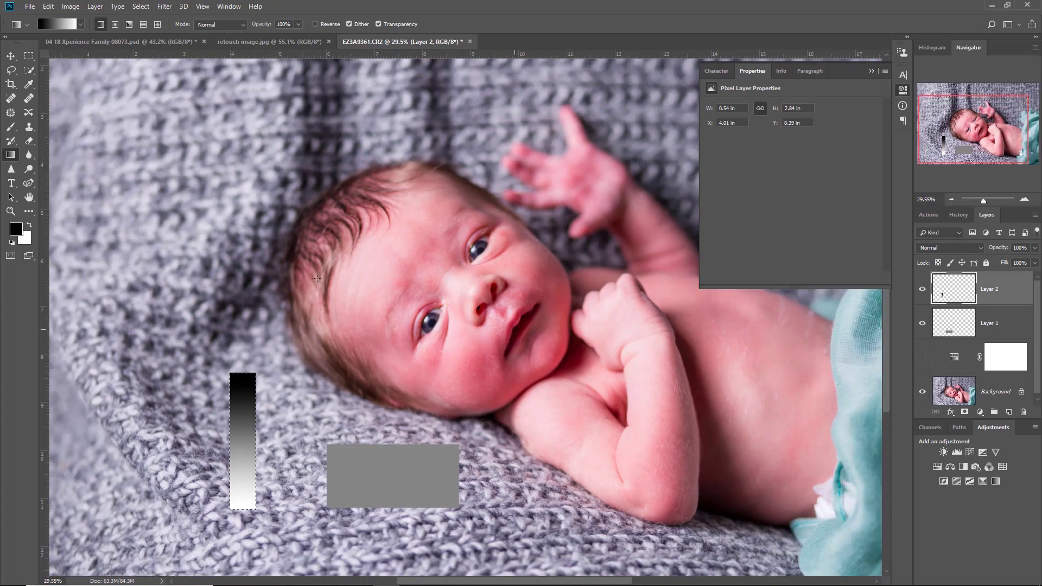
Deselect, move the gradient bar up, then delete the gradient Layer 2
{"action": "key", "text": "ctrl+d"}
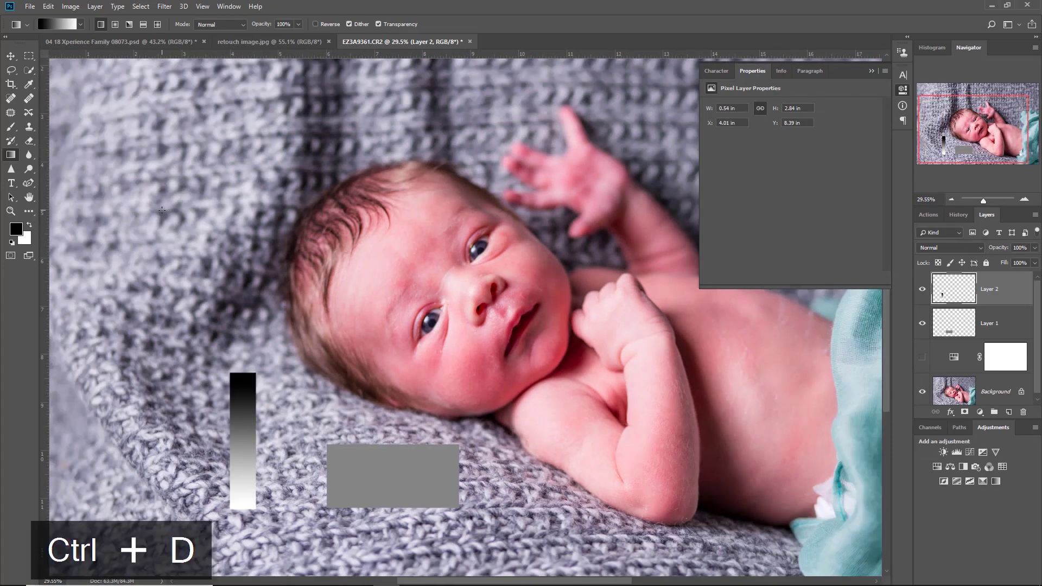
{"action": "key", "text": "v"}
{"action": "left_click_drag", "start_coordinate": [246, 391], "coordinate": [259, 263]}
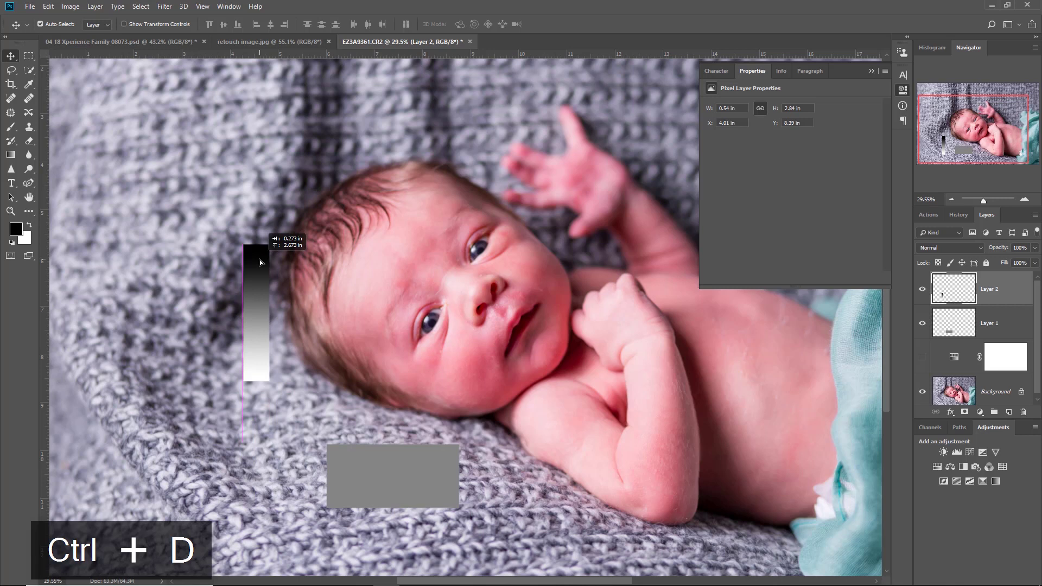
{"action": "key", "text": "Delete"}
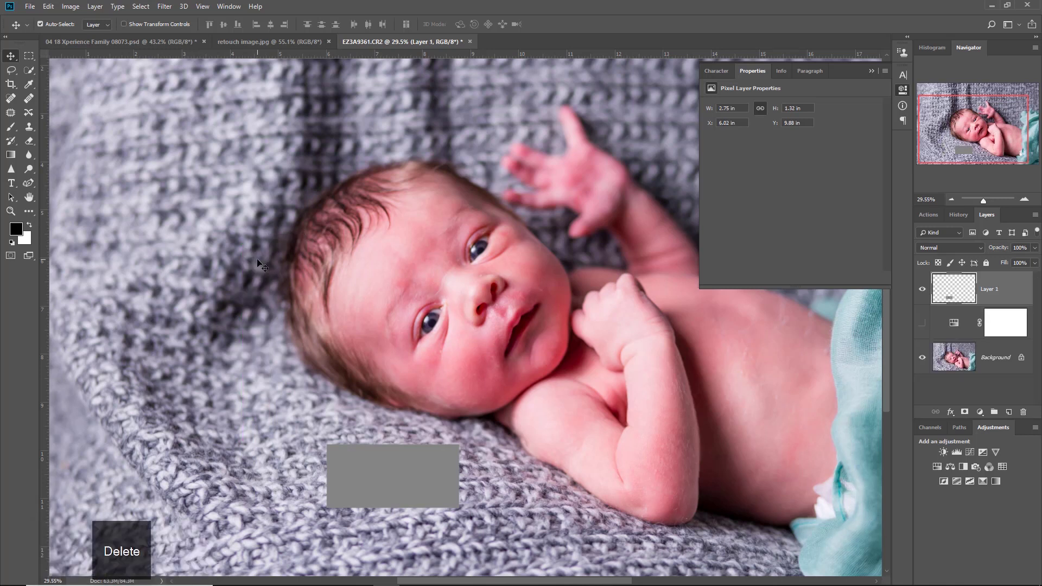
Delete the grey swatch Layer 1, re-show Hue/Saturation, and switch to Adobe Bridge
{"action": "left_click_drag", "start_coordinate": [366, 475], "coordinate": [366, 438]}
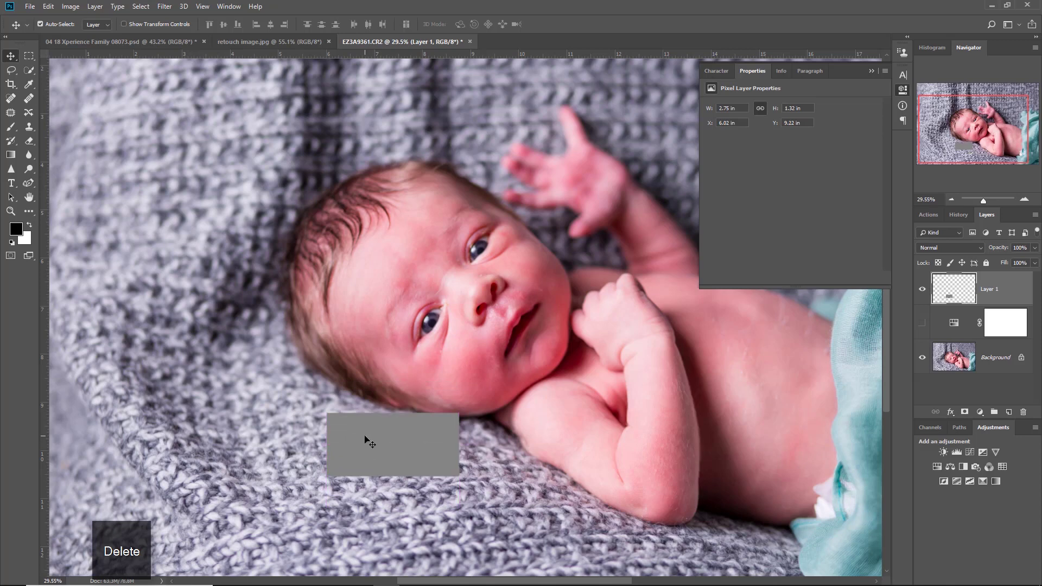
{"action": "left_click", "coordinate": [922, 324]}
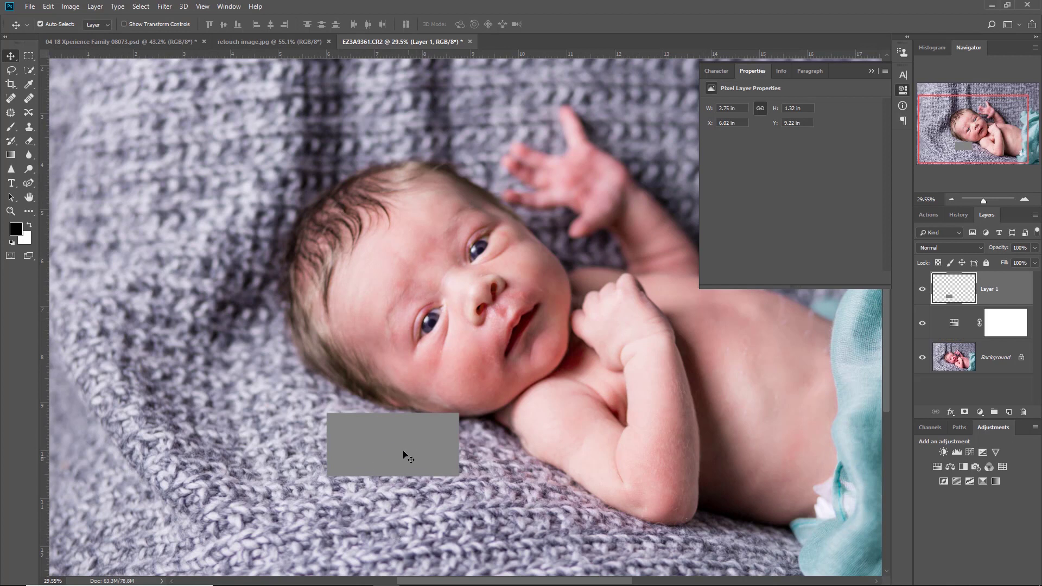
{"action": "left_click_drag", "start_coordinate": [405, 454], "coordinate": [402, 461]}
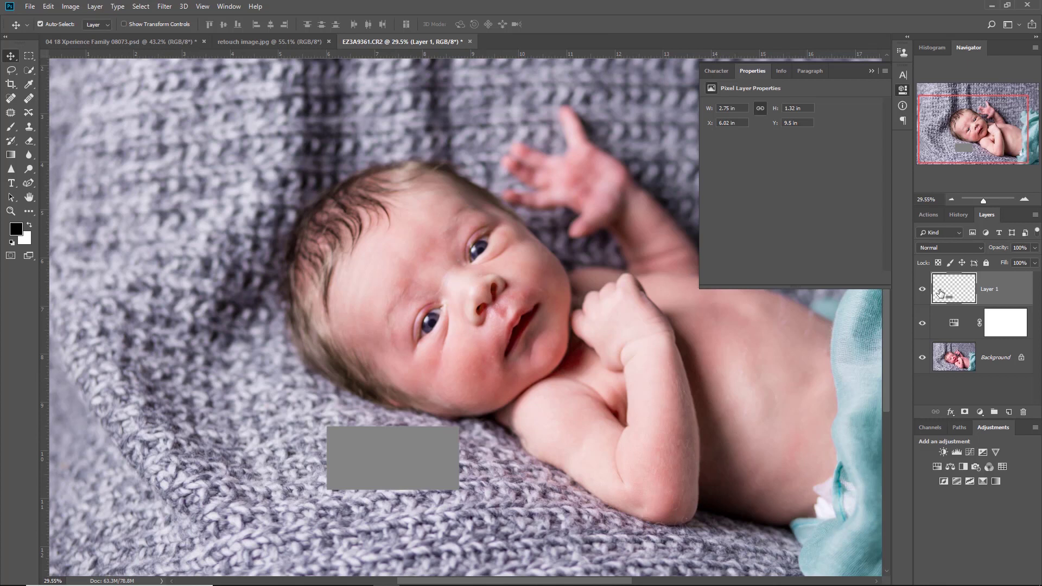
{"action": "key", "text": "Delete"}
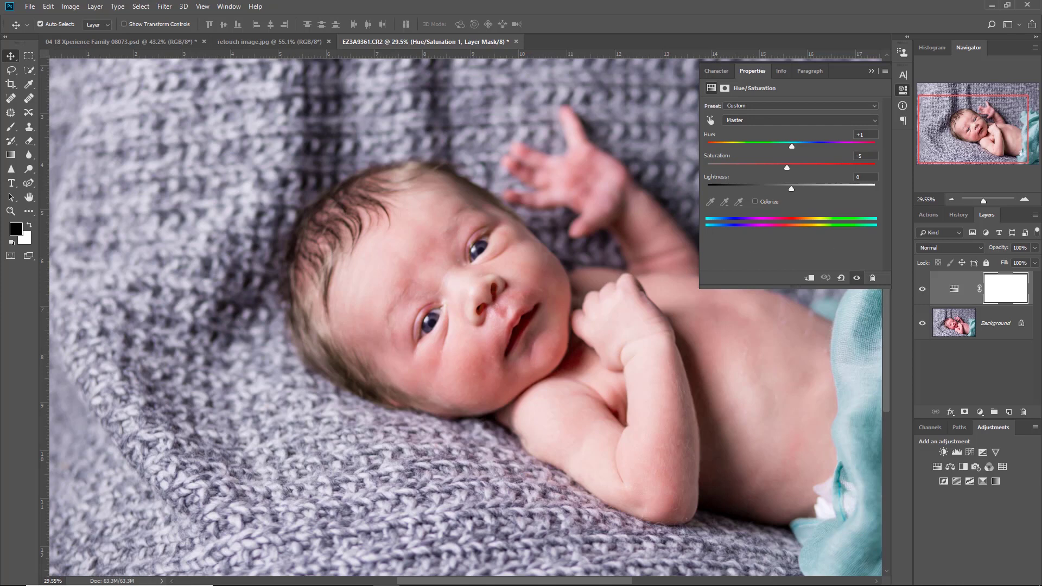
{"action": "key", "text": "alt+Tab"}
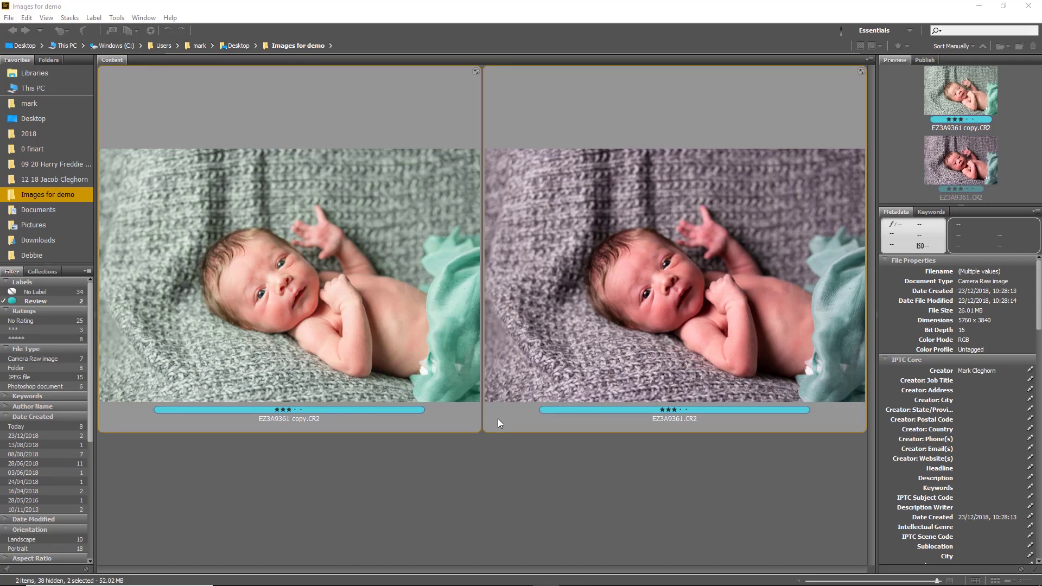
Compare both CR2 photos in full-screen Review mode, then open them in Camera Raw
{"action": "key", "text": "ctrl+b"}
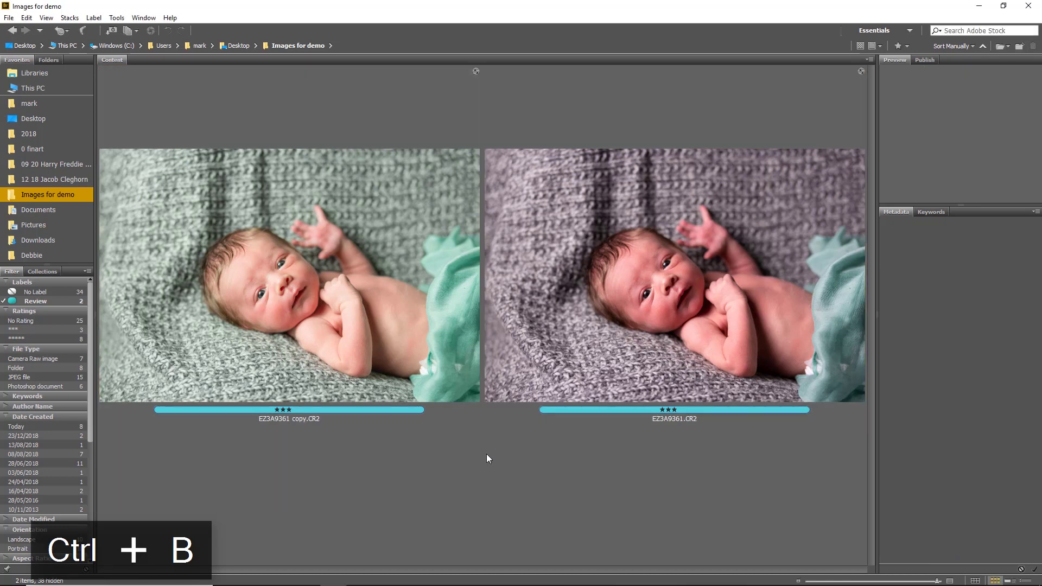
{"action": "key", "text": "ctrl+b"}
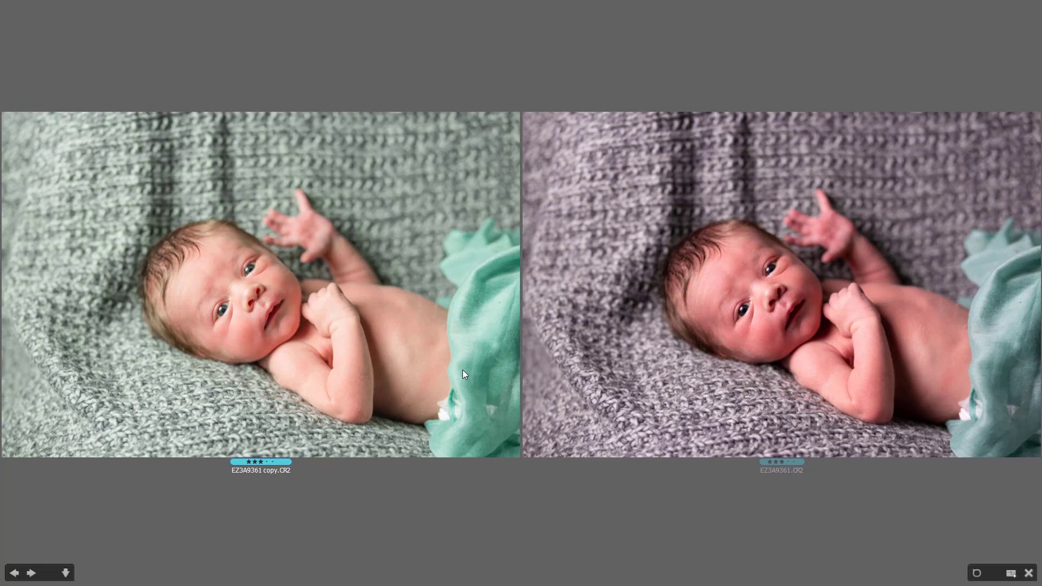
{"action": "key", "text": "Escape"}
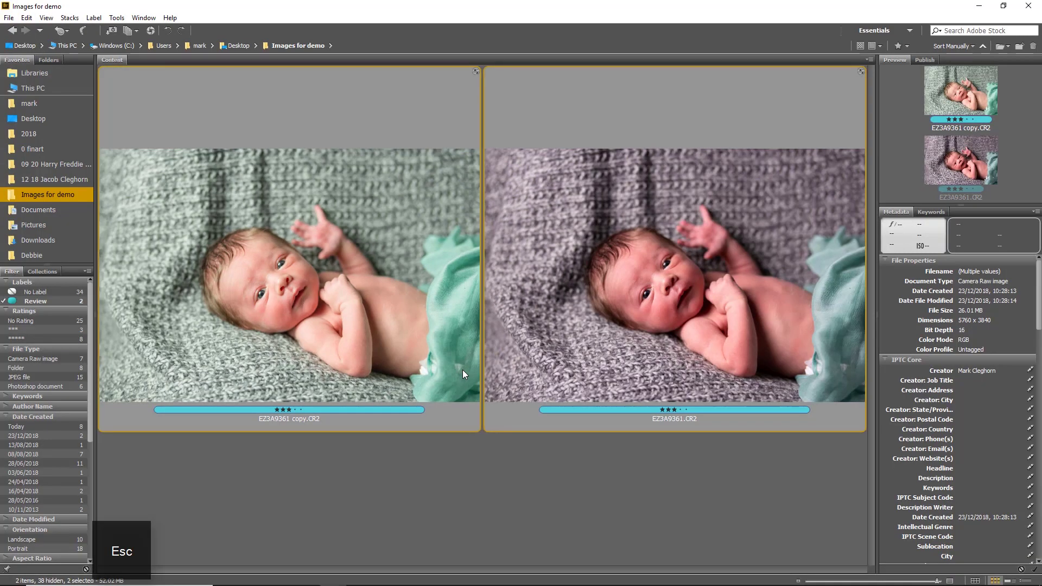
{"action": "key", "text": "ctrl+r"}
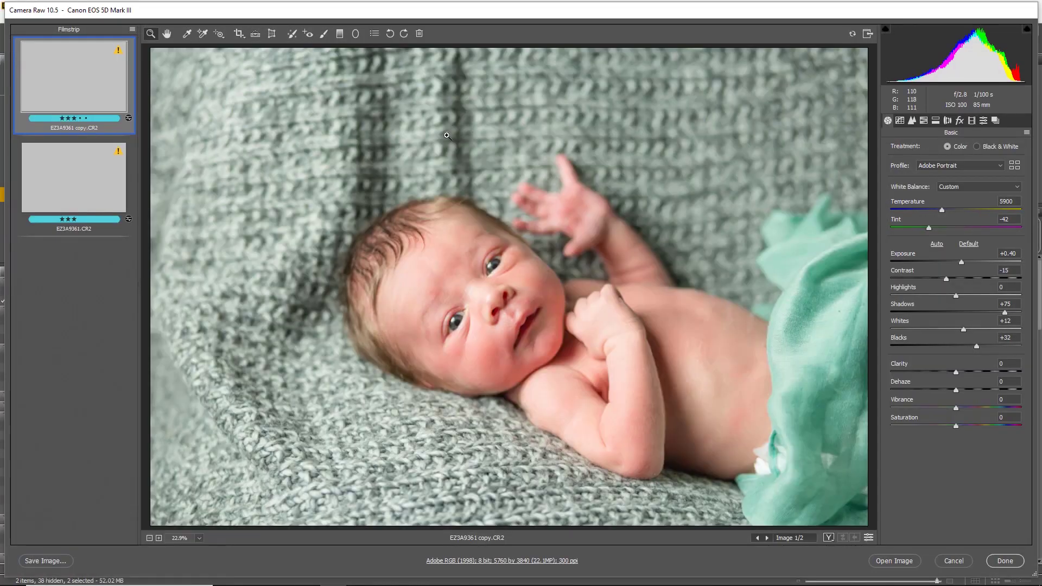
Select the original EZ3A9361.CR2 and zoom in on the blanket beside the baby's head
{"action": "left_click", "coordinate": [98, 187]}
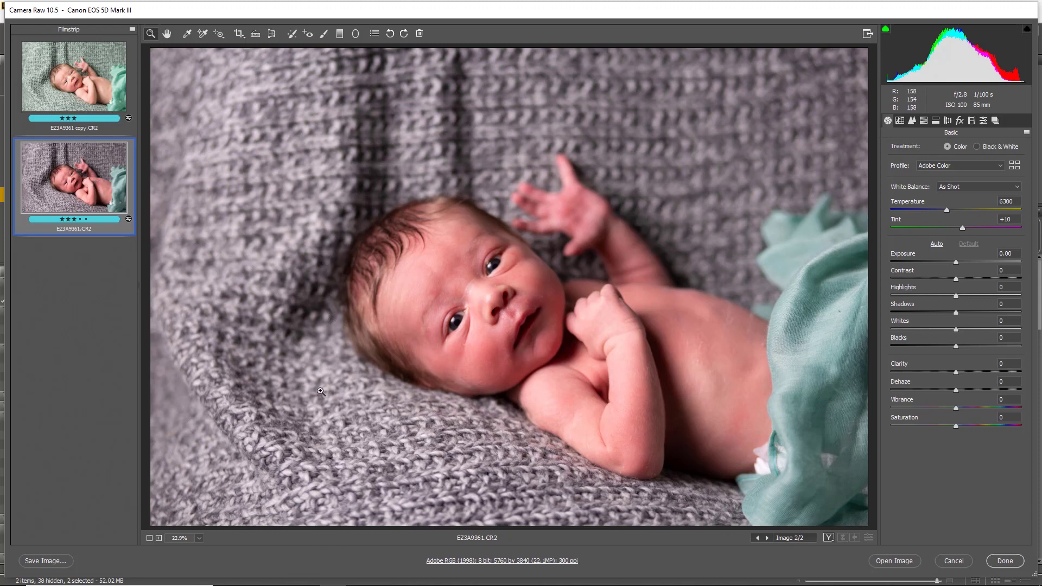
{"action": "left_click_drag", "start_coordinate": [322, 391], "coordinate": [435, 458]}
{"action": "left_click_drag", "start_coordinate": [653, 425], "coordinate": [294, 90]}
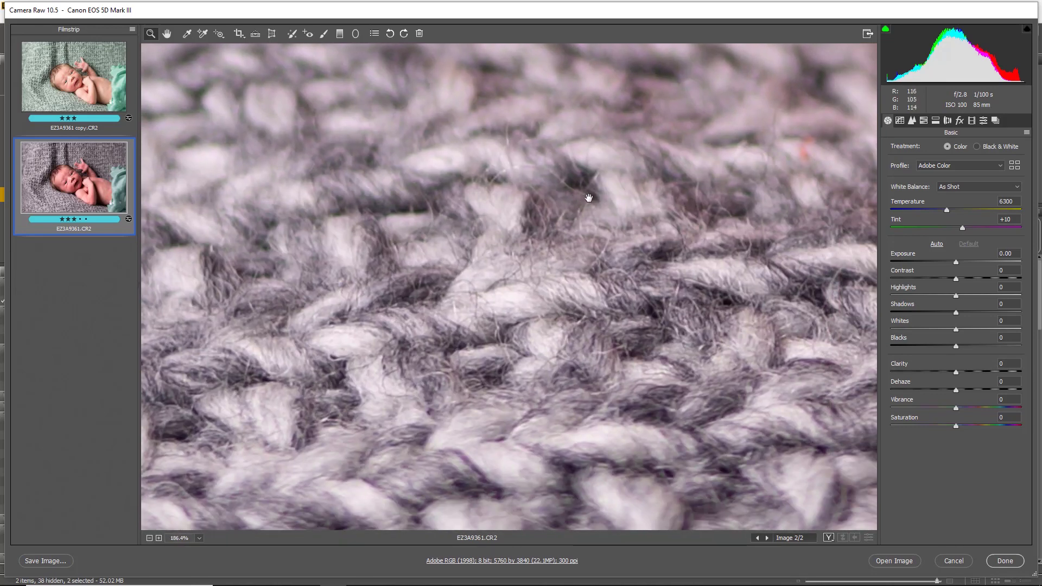
Sample several patches of grey knit with the White Balance tool
{"action": "left_click_drag", "start_coordinate": [588, 198], "coordinate": [455, 237]}
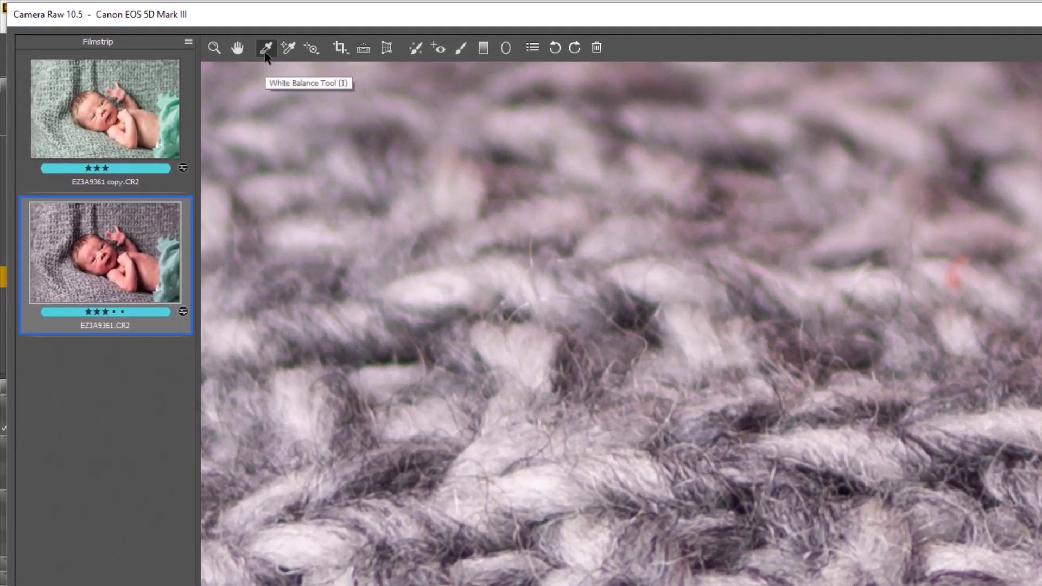
{"action": "left_click", "coordinate": [265, 50]}
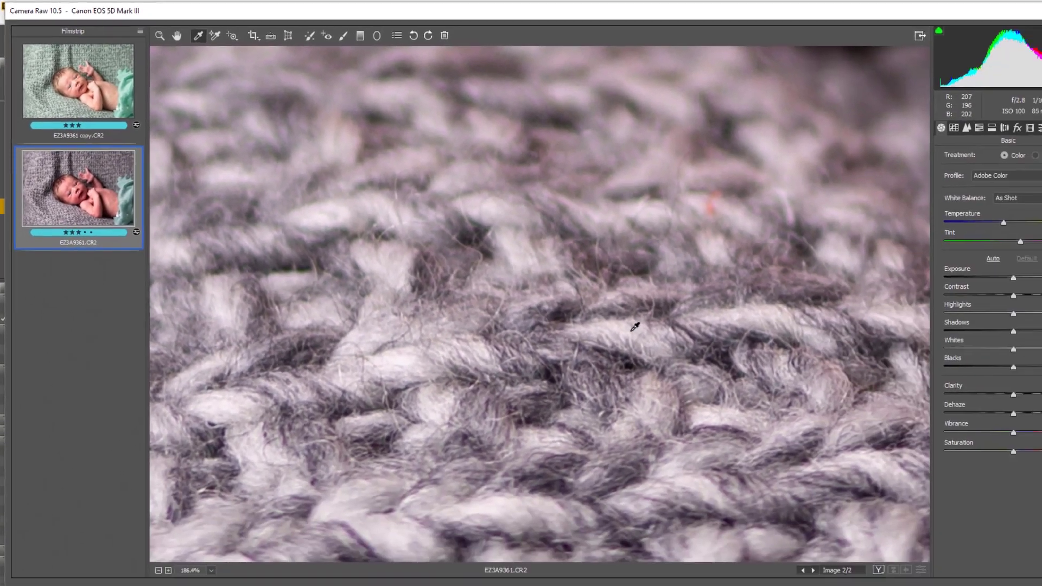
{"action": "left_click", "coordinate": [635, 326]}
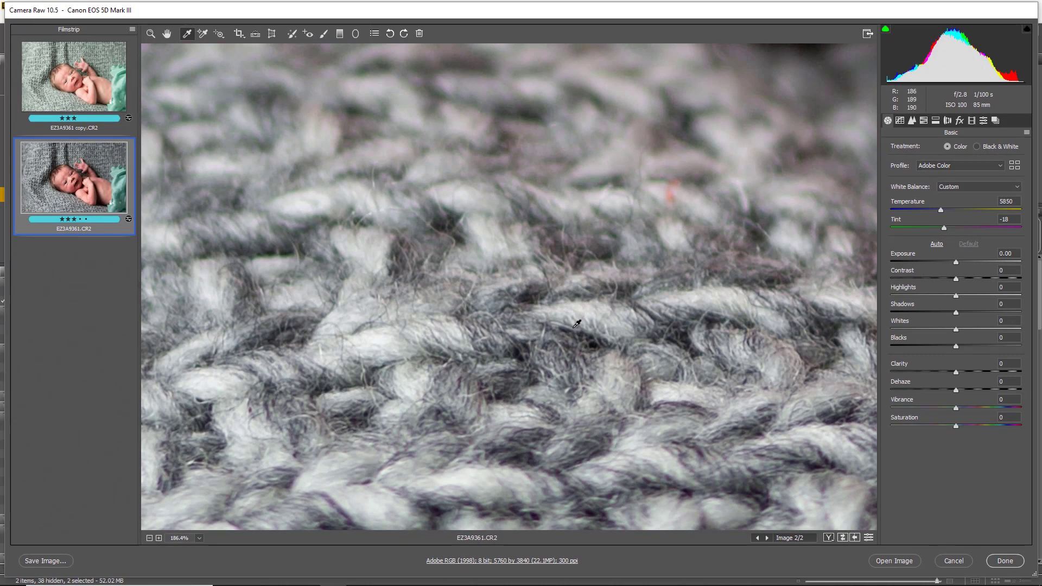
{"action": "left_click", "coordinate": [576, 326]}
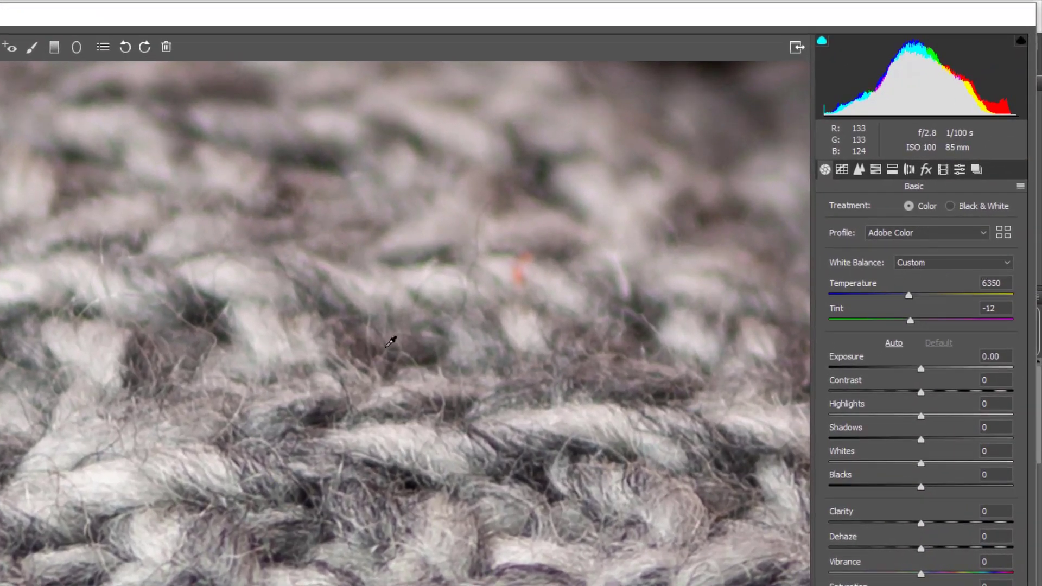
{"action": "left_click", "coordinate": [394, 368]}
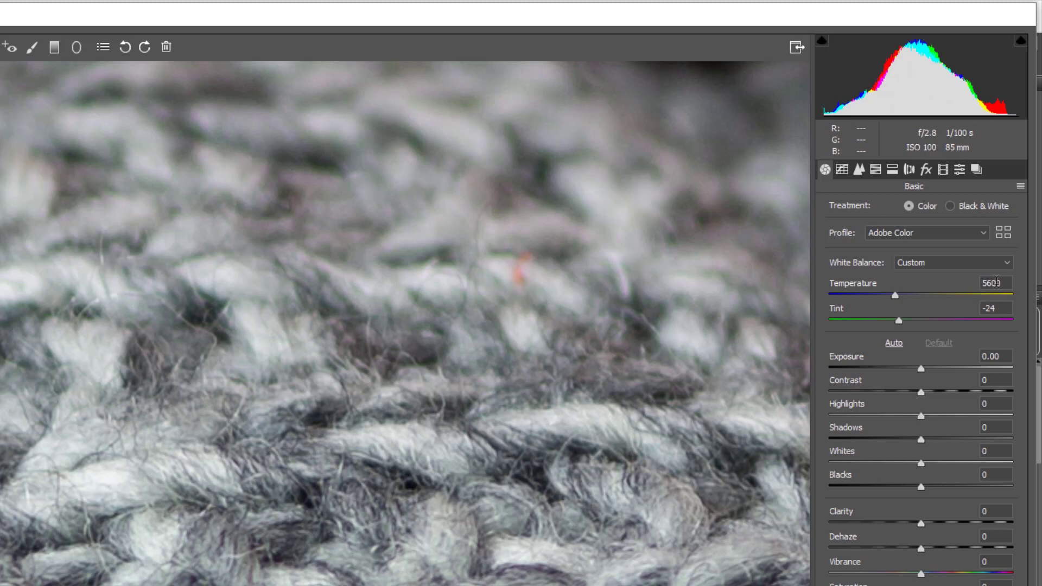
Set Temperature to 5500 and Tint to -12 in the Basic panel
{"action": "left_click", "coordinate": [985, 278]}
{"action": "key", "text": "Up"}
{"action": "key", "text": "Down"}
{"action": "left_click", "coordinate": [1006, 308]}
{"action": "type", "text": "-12"}
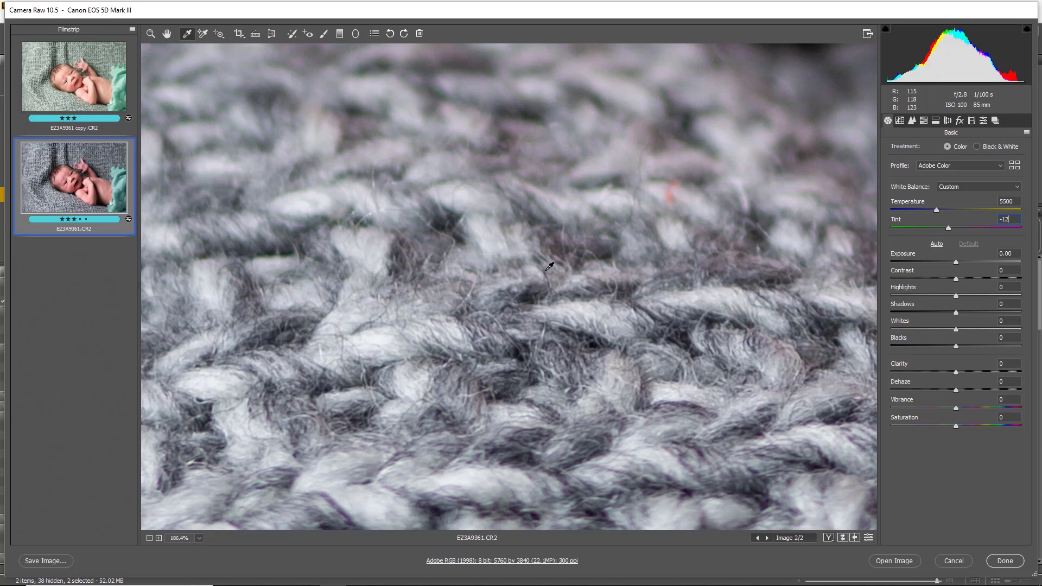
Resample the grey knit for white balance Temperature 5850, Tint -14
{"action": "left_click", "coordinate": [494, 242]}
{"action": "left_click_drag", "start_coordinate": [628, 182], "coordinate": [474, 403]}
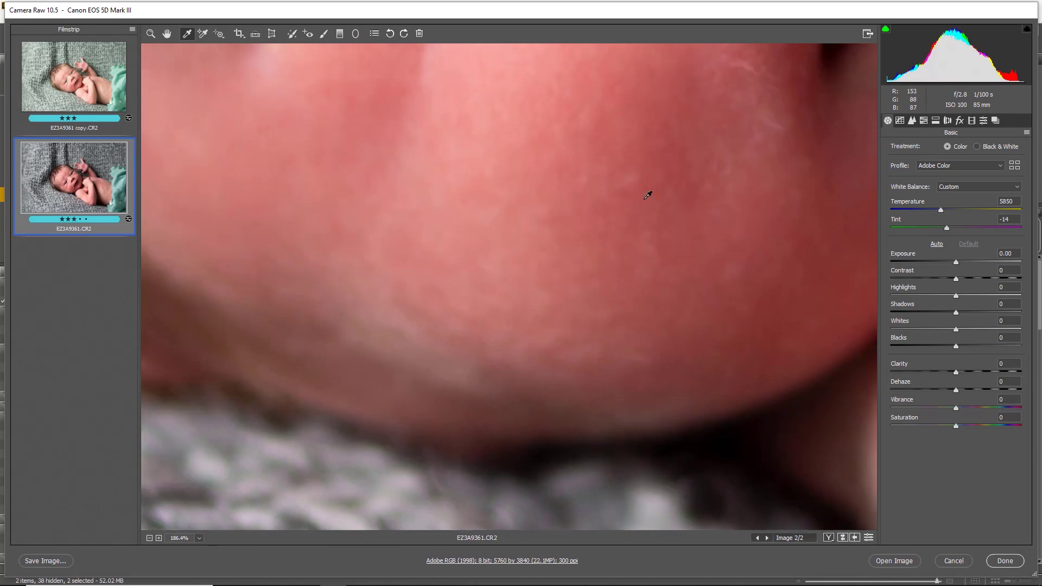
{"action": "left_click_drag", "start_coordinate": [644, 270], "coordinate": [565, 242]}
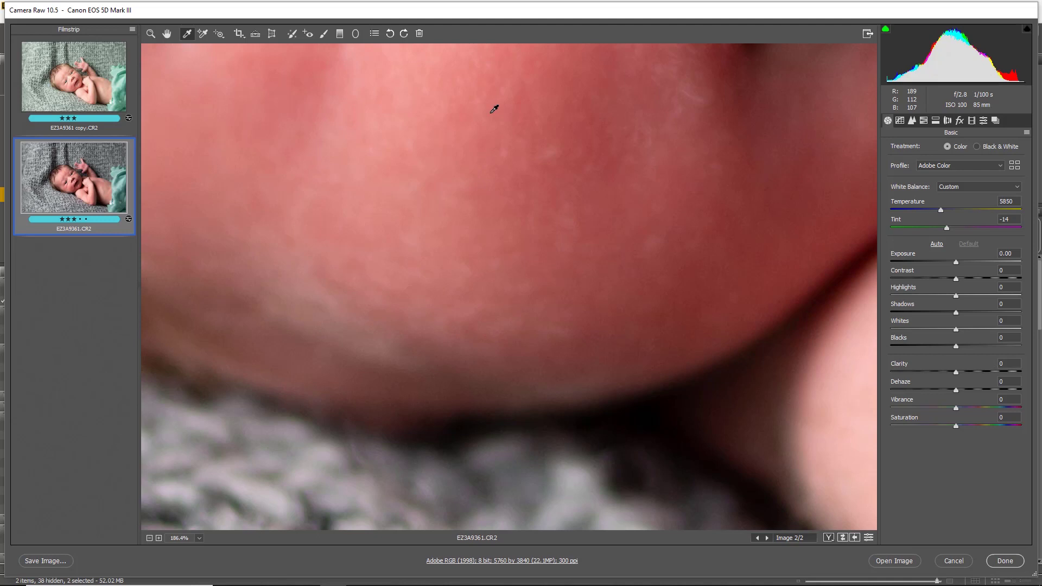
Apply Auto tone (Contrast -24, Highlights -46, Shadows +35, Vibrance +13), comparing with undo
{"action": "left_click", "coordinate": [938, 245]}
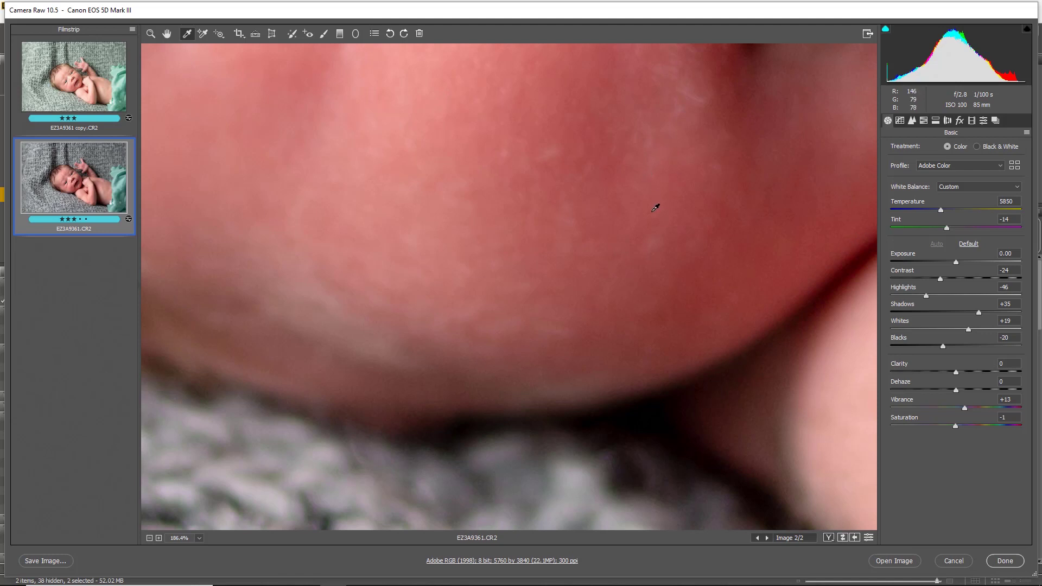
{"action": "key", "text": "ctrl+z"}
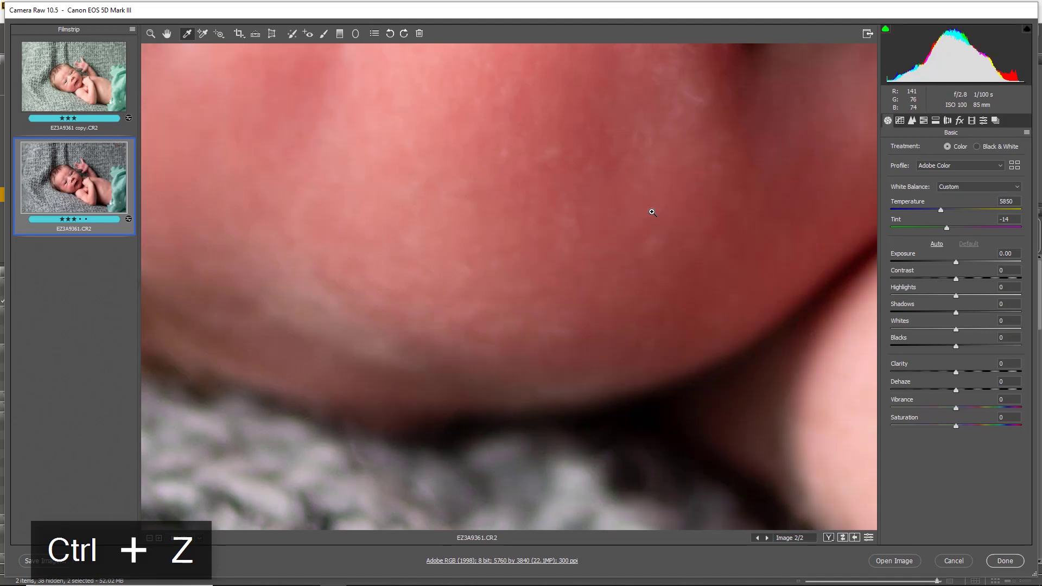
{"action": "key", "text": "ctrl+z"}
{"action": "key", "text": "ctrl+z"}
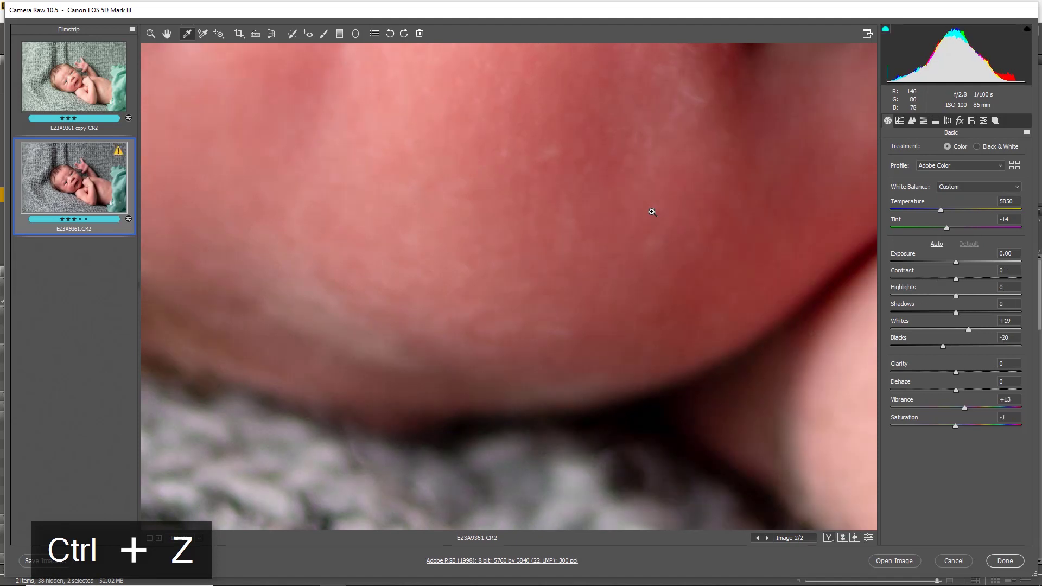
{"action": "key", "text": "ctrl+z"}
{"action": "key", "text": "ctrl+z"}
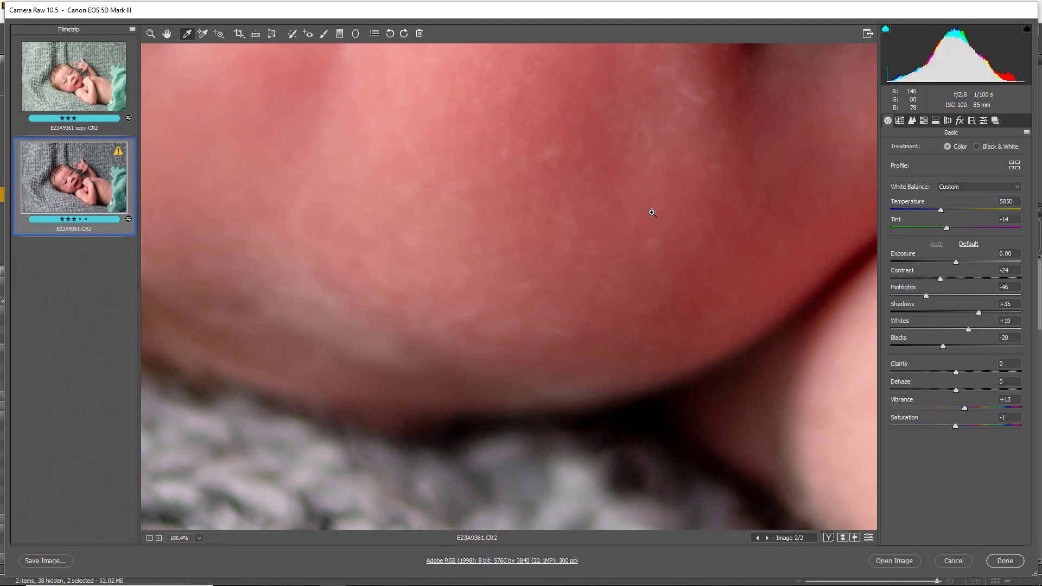
{"action": "key", "text": "ctrl+z"}
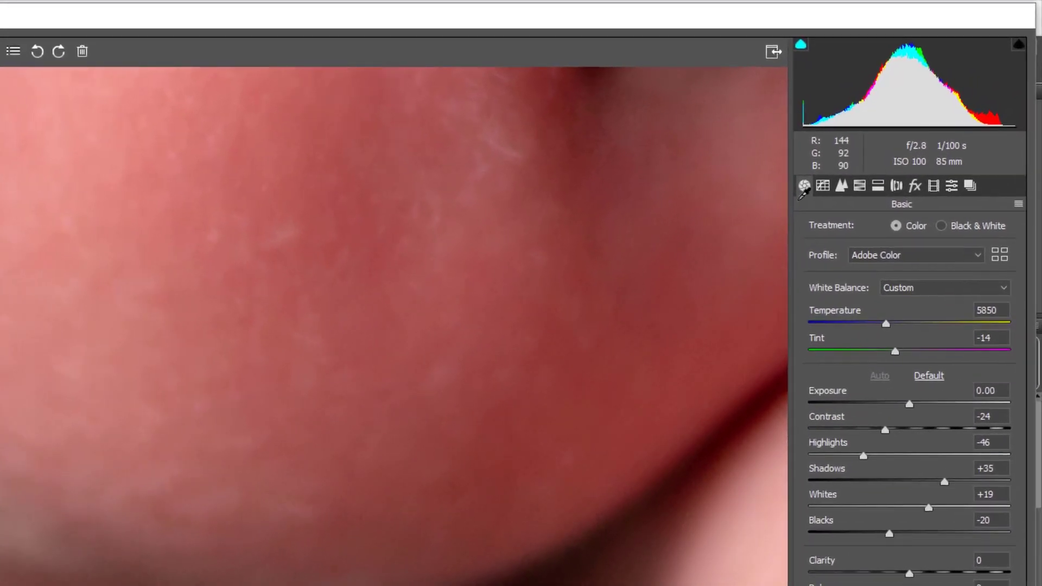
In HSL Hue, shift Reds to +23 and Oranges to +30
{"action": "left_click", "coordinate": [857, 188]}
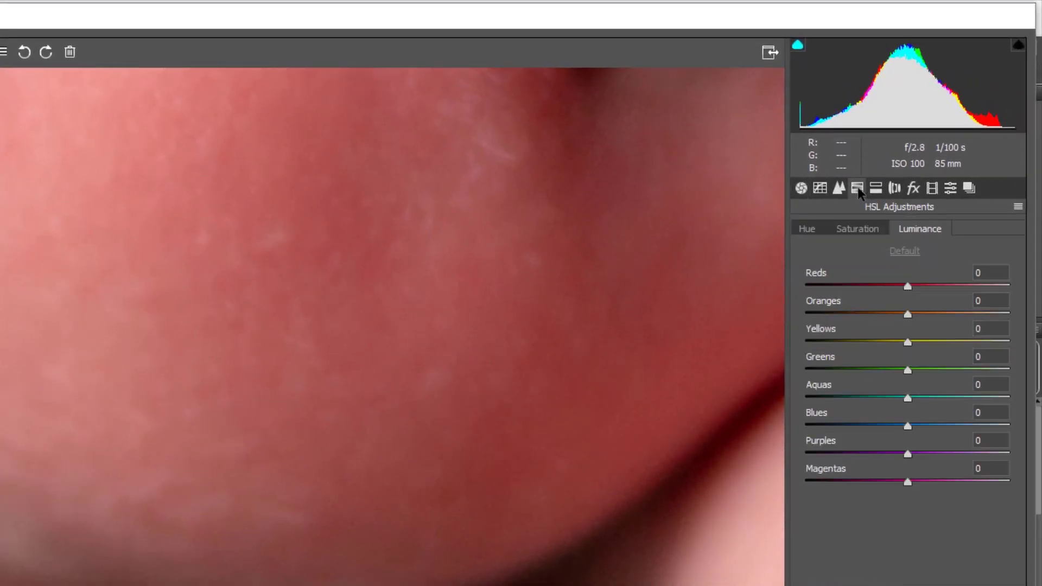
{"action": "left_click", "coordinate": [851, 227]}
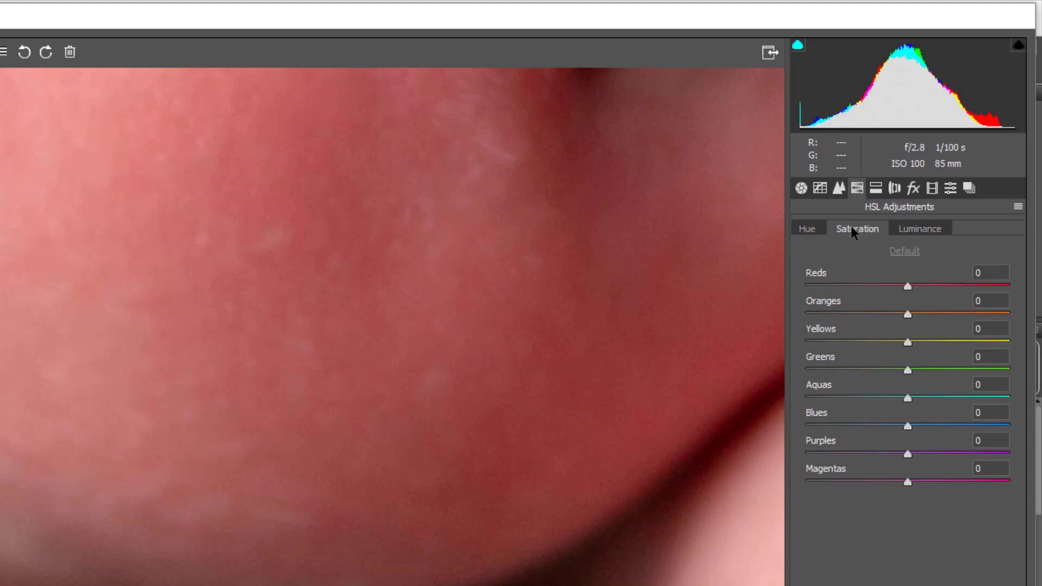
{"action": "left_click", "coordinate": [808, 229]}
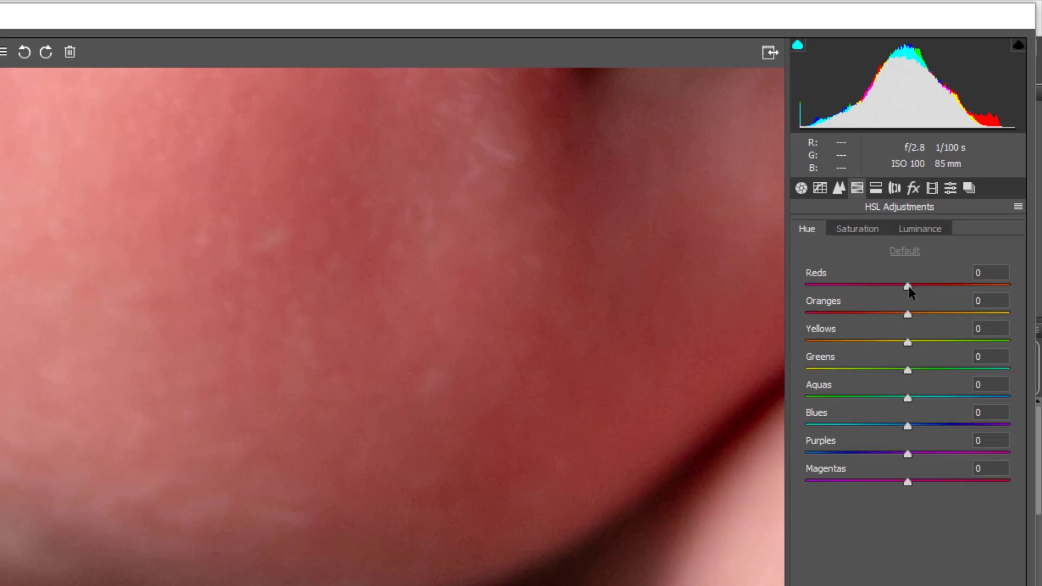
{"action": "left_click_drag", "start_coordinate": [909, 286], "coordinate": [937, 311]}
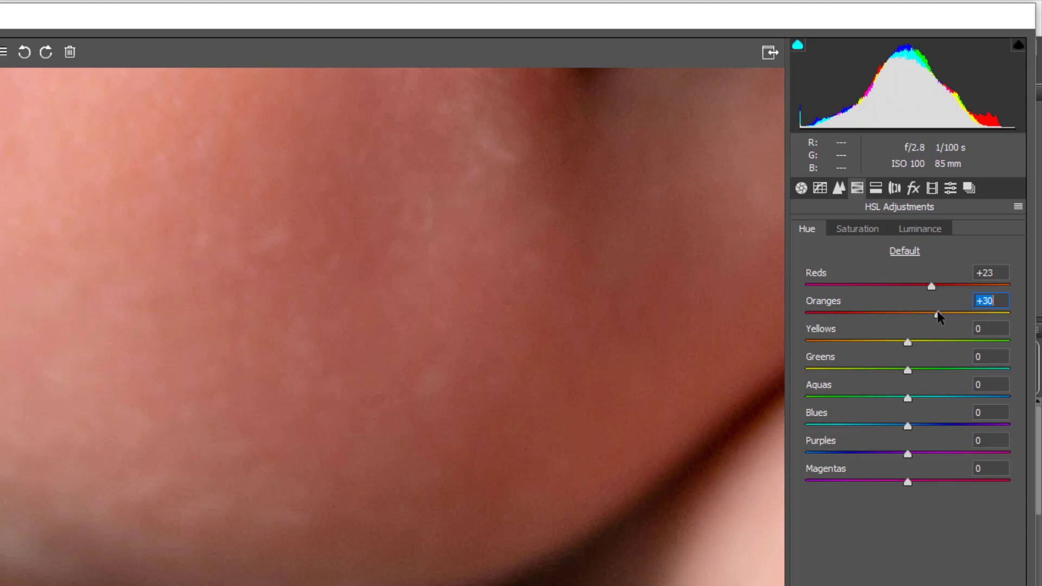
Raise HSL Luminance for Oranges to +23 and Reds to +13
{"action": "left_click", "coordinate": [921, 232]}
{"action": "left_click_drag", "start_coordinate": [910, 313], "coordinate": [933, 320]}
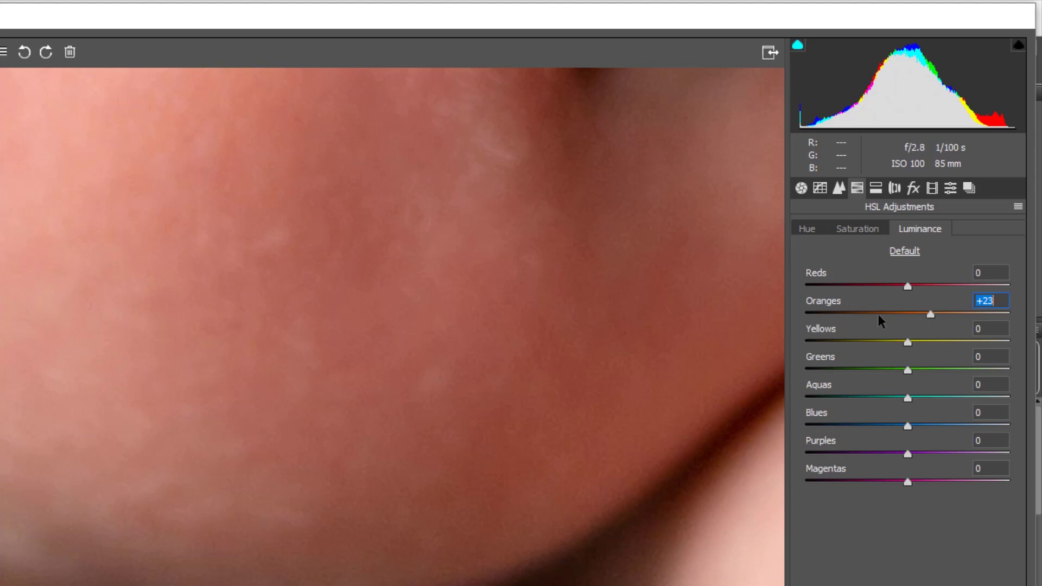
{"action": "mouse_move", "coordinate": [907, 284]}
{"action": "left_mouse_down"}
{"action": "mouse_move", "coordinate": [930, 286]}
{"action": "mouse_move", "coordinate": [921, 283]}
{"action": "left_mouse_up"}
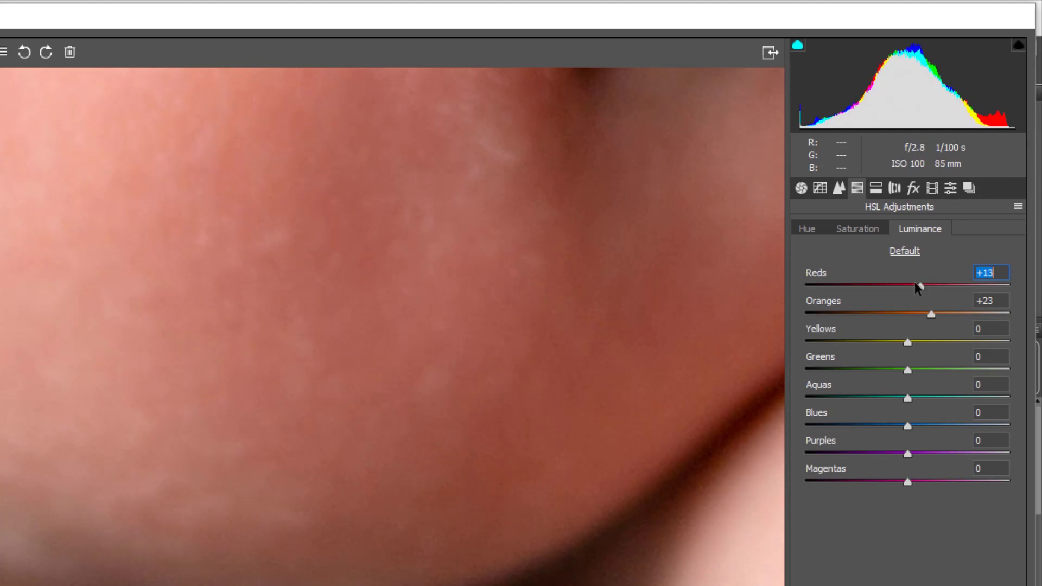
{"action": "left_click", "coordinate": [867, 230]}
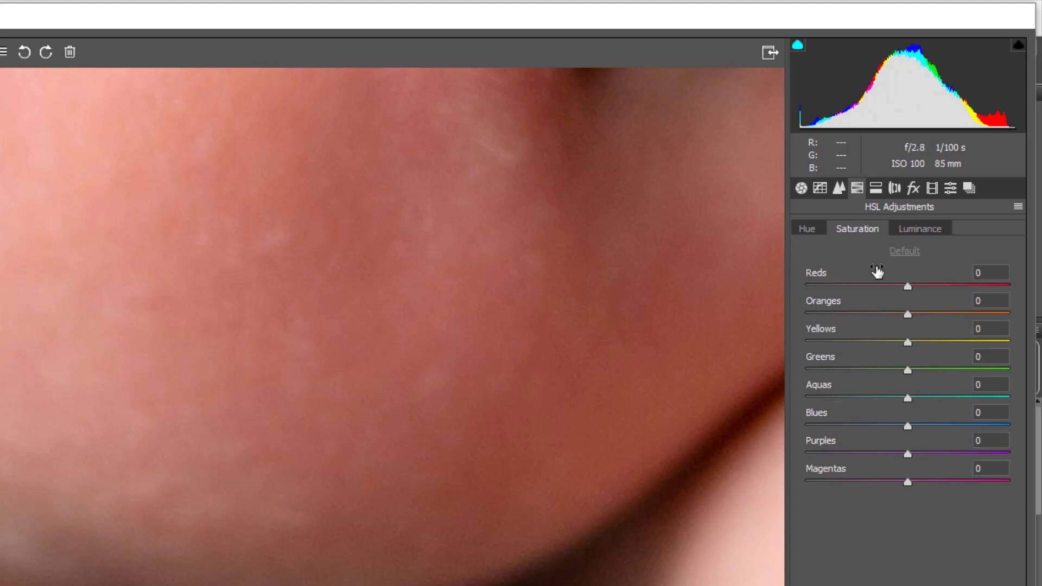
{"action": "left_click", "coordinate": [801, 188]}
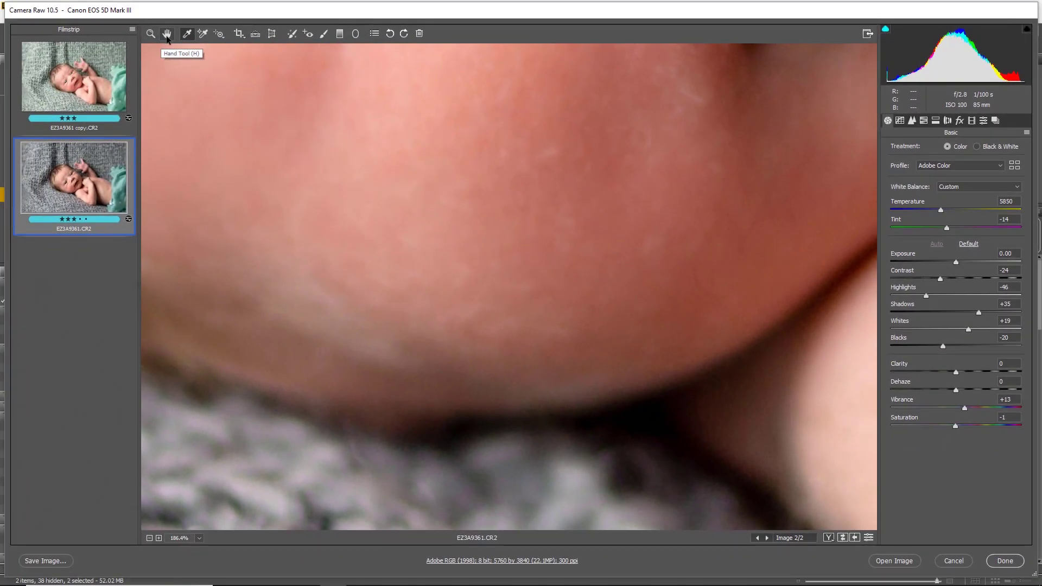
Fit the photo in the view and boost Oranges saturation to +17 in HSL
{"action": "double_click", "coordinate": [168, 35]}
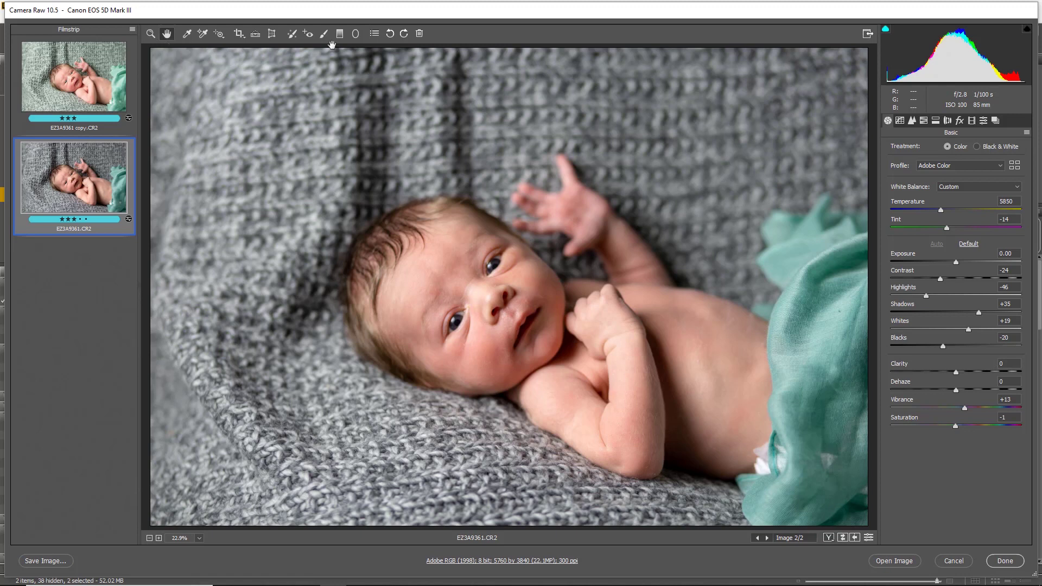
{"action": "left_click", "coordinate": [923, 120]}
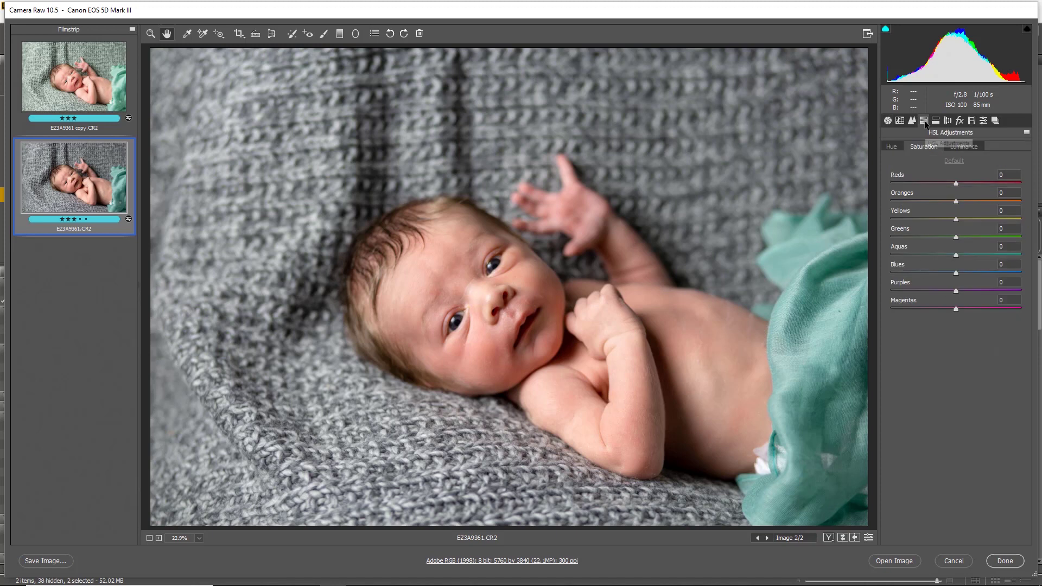
{"action": "left_click", "coordinate": [958, 146]}
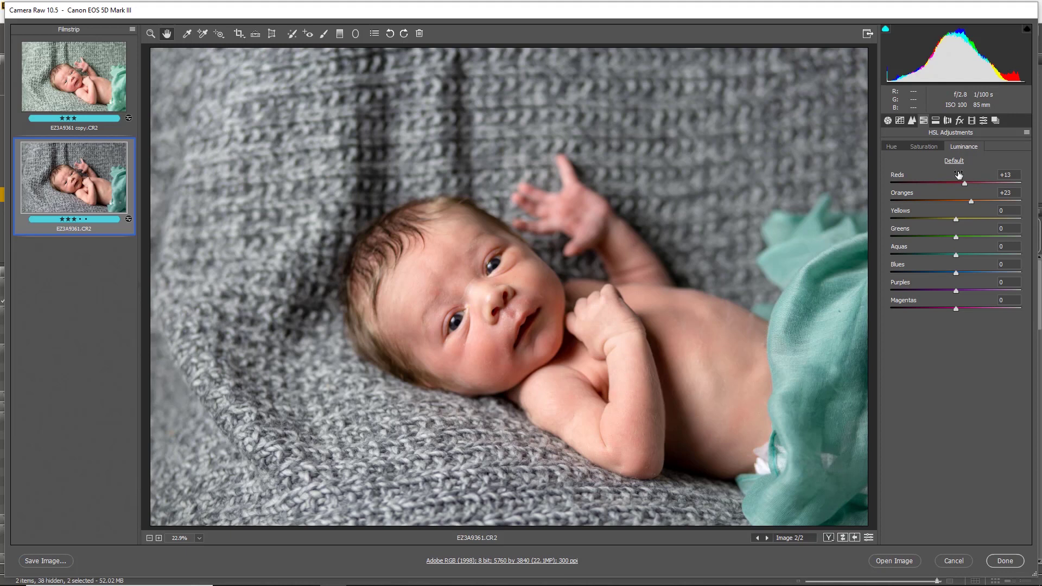
{"action": "left_click", "coordinate": [923, 145]}
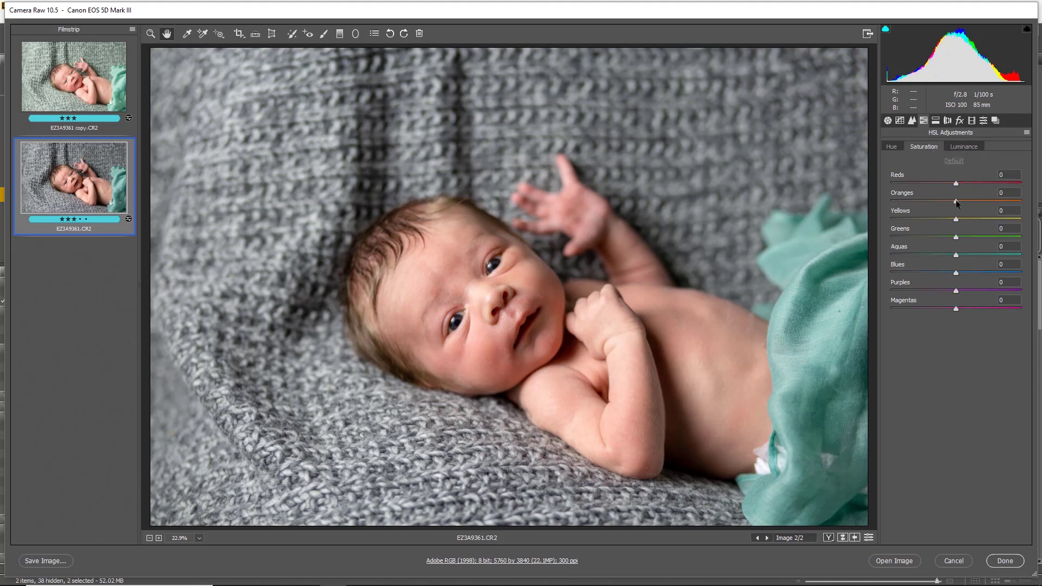
{"action": "mouse_move", "coordinate": [956, 202]}
{"action": "left_mouse_down"}
{"action": "mouse_move", "coordinate": [969, 198]}
{"action": "mouse_move", "coordinate": [961, 183]}
{"action": "left_mouse_up"}
Raise Exposure to +0.15 and lower Clarity to -8 in the Basic panel
{"action": "left_click", "coordinate": [887, 120]}
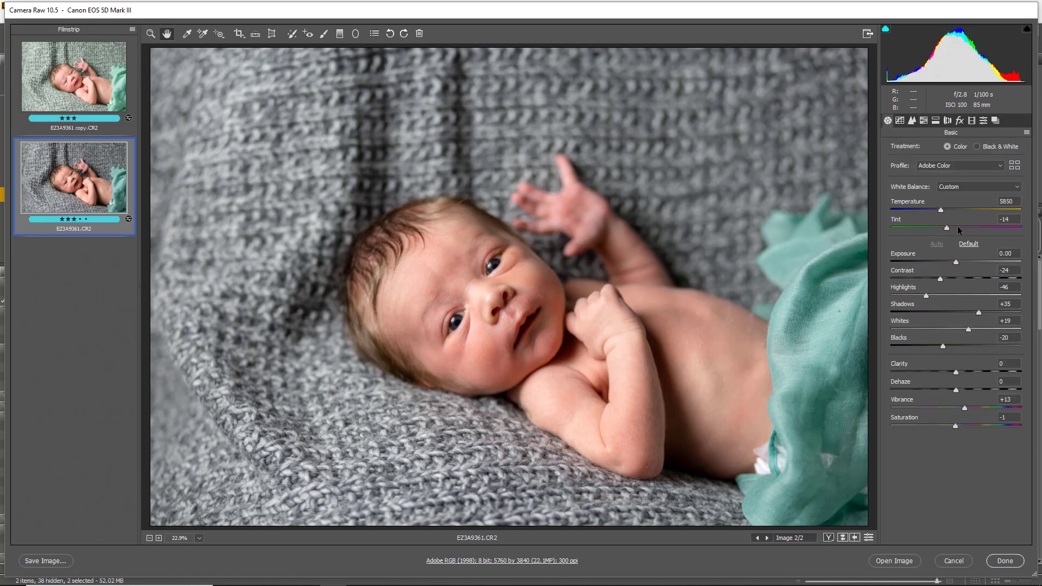
{"action": "left_click_drag", "start_coordinate": [958, 259], "coordinate": [959, 259]}
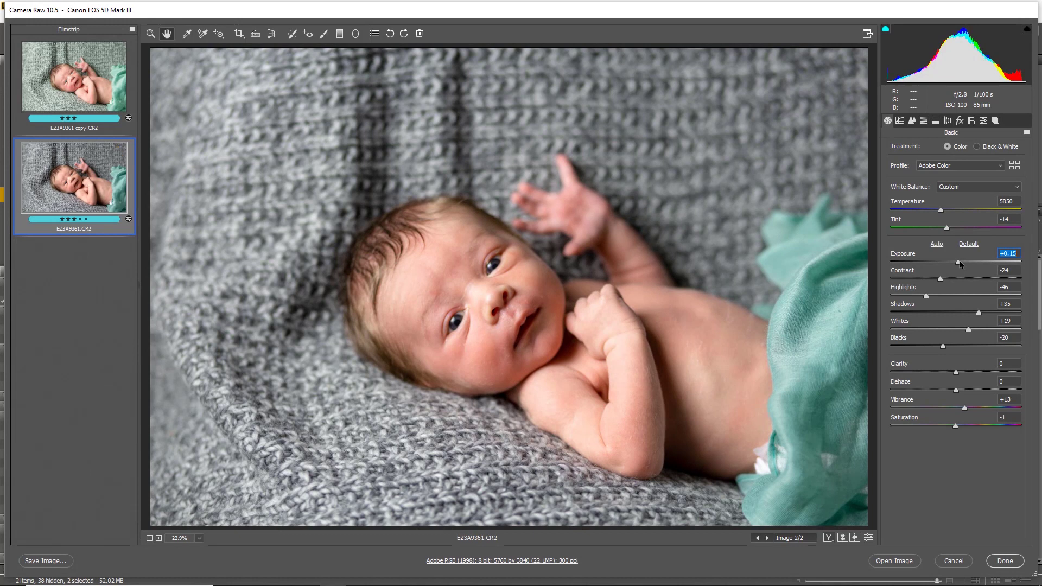
{"action": "left_click_drag", "start_coordinate": [956, 372], "coordinate": [947, 372]}
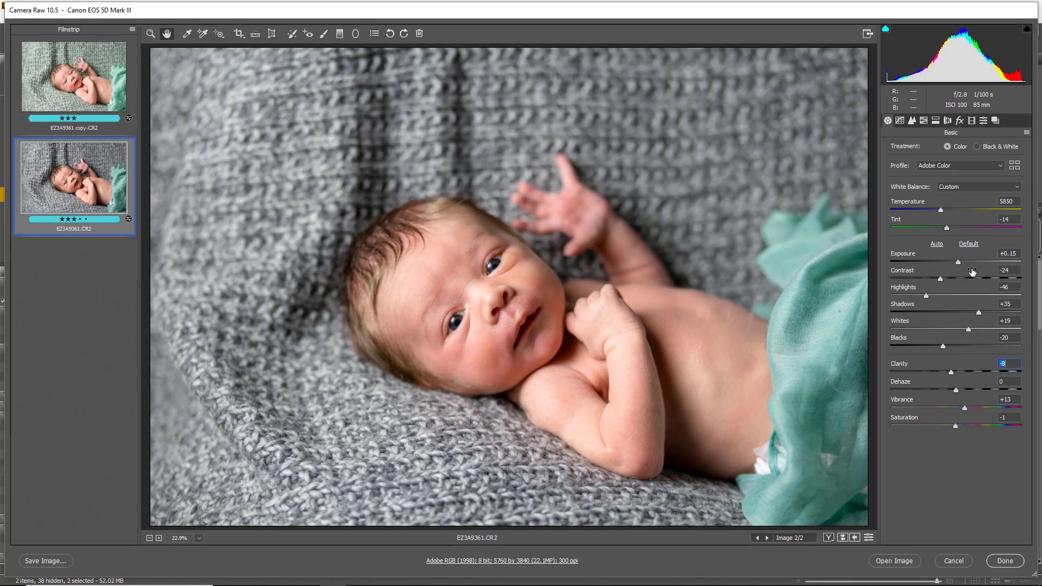
{"action": "left_click", "coordinate": [1026, 134]}
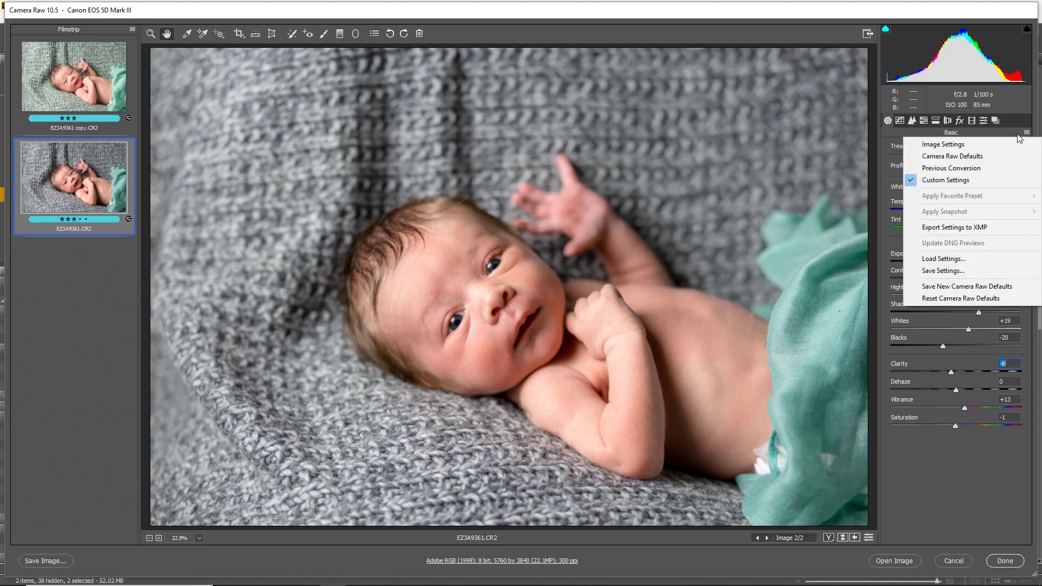
{"action": "left_click", "coordinate": [973, 270]}
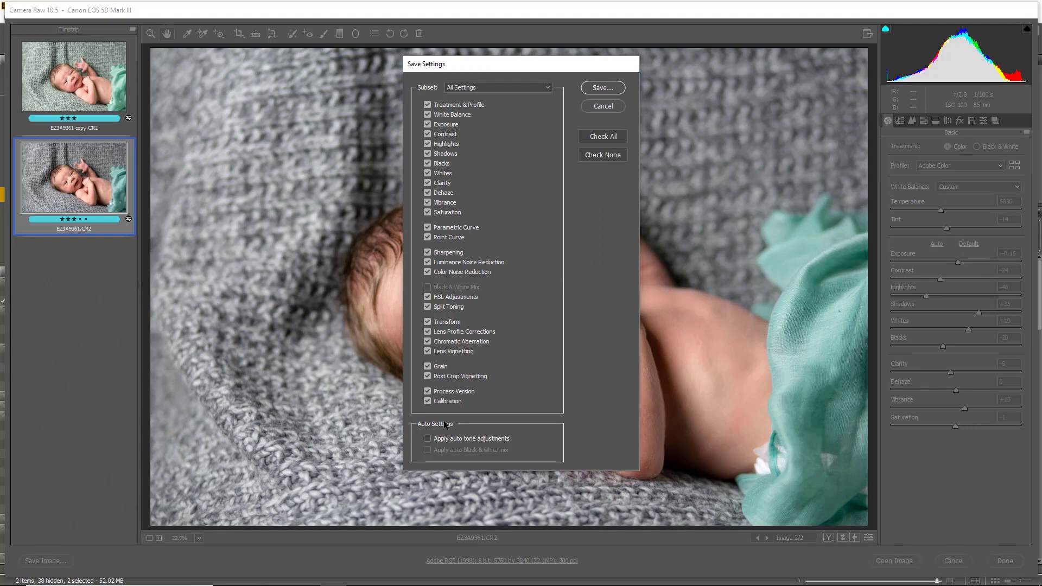
{"action": "left_click", "coordinate": [602, 88]}
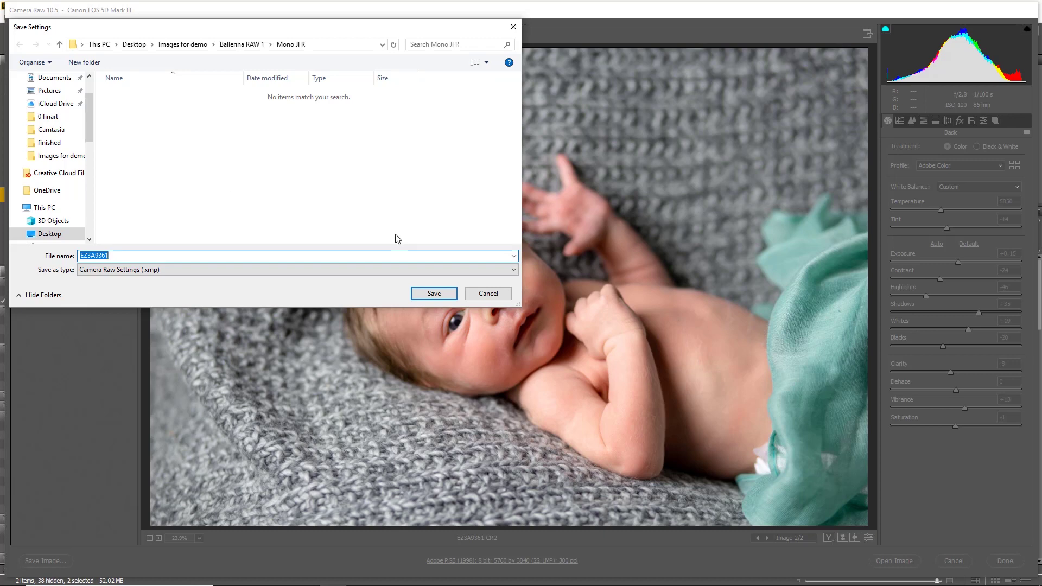
{"action": "left_click", "coordinate": [480, 293]}
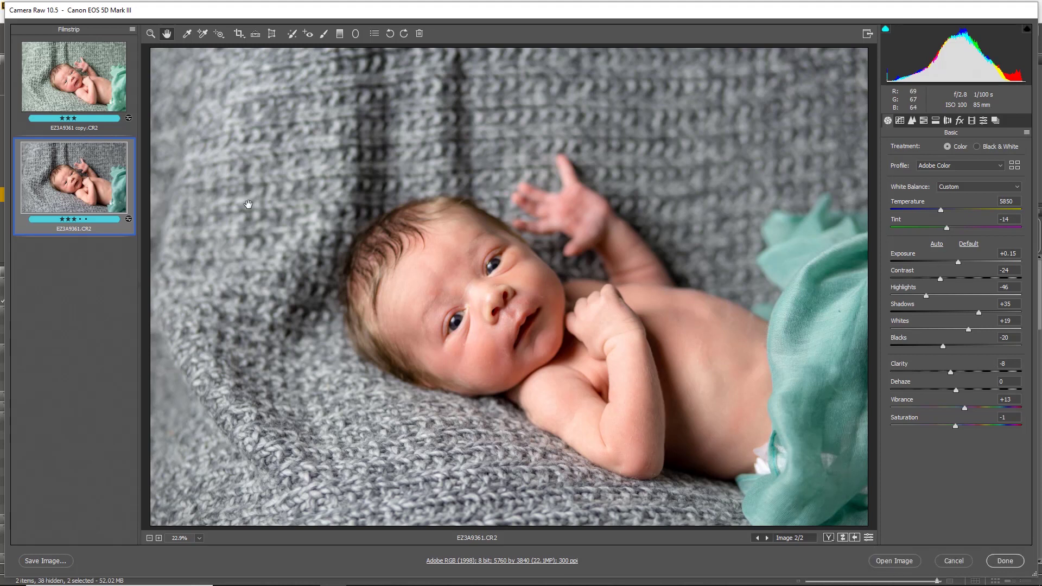
Compare EZ3A9361.CR2 with its copy version, then select the Adjustment Brush
{"action": "left_click", "coordinate": [111, 84]}
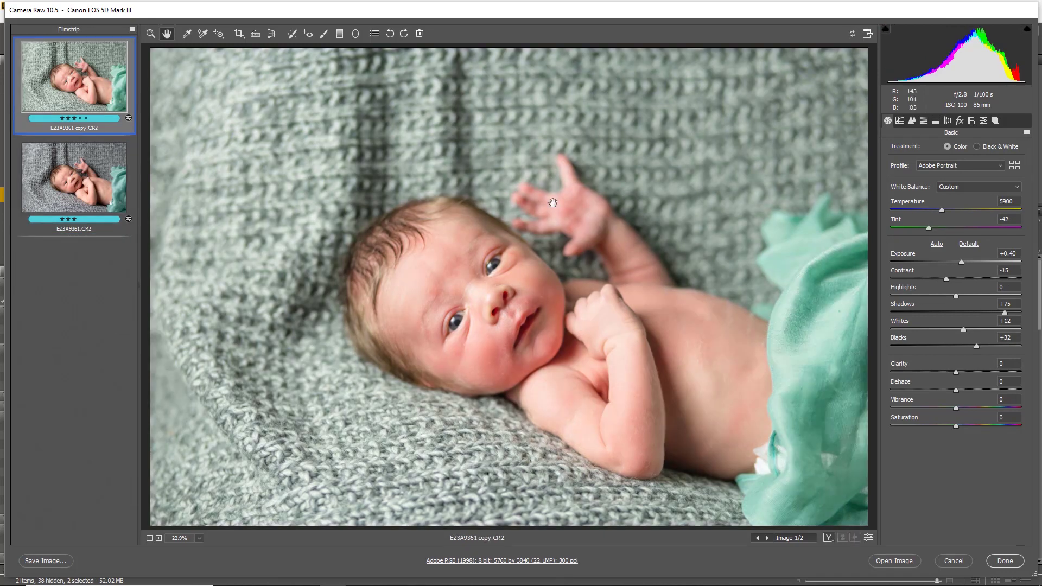
{"action": "left_click", "coordinate": [106, 173]}
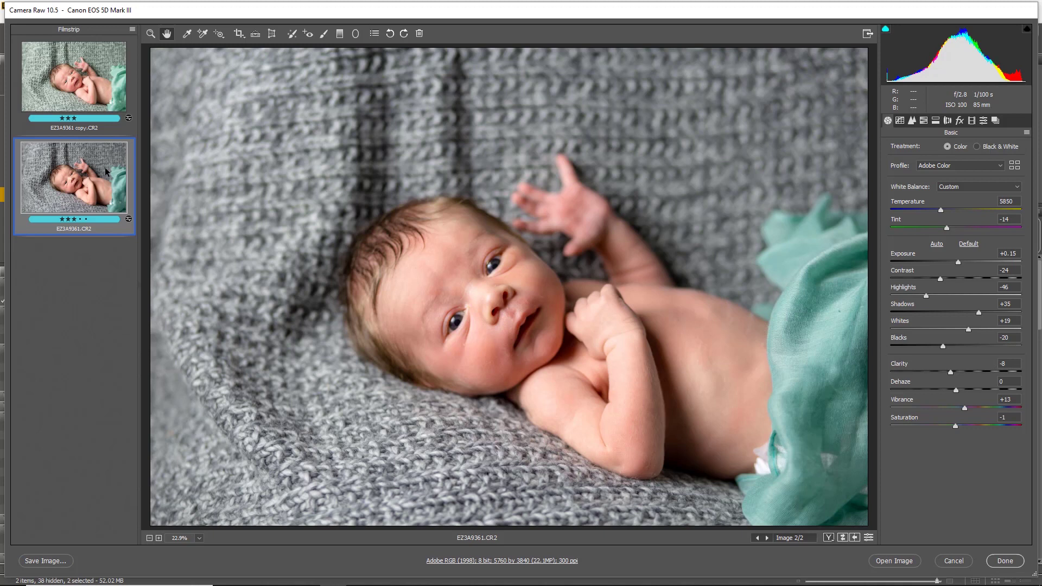
{"action": "left_click", "coordinate": [324, 35]}
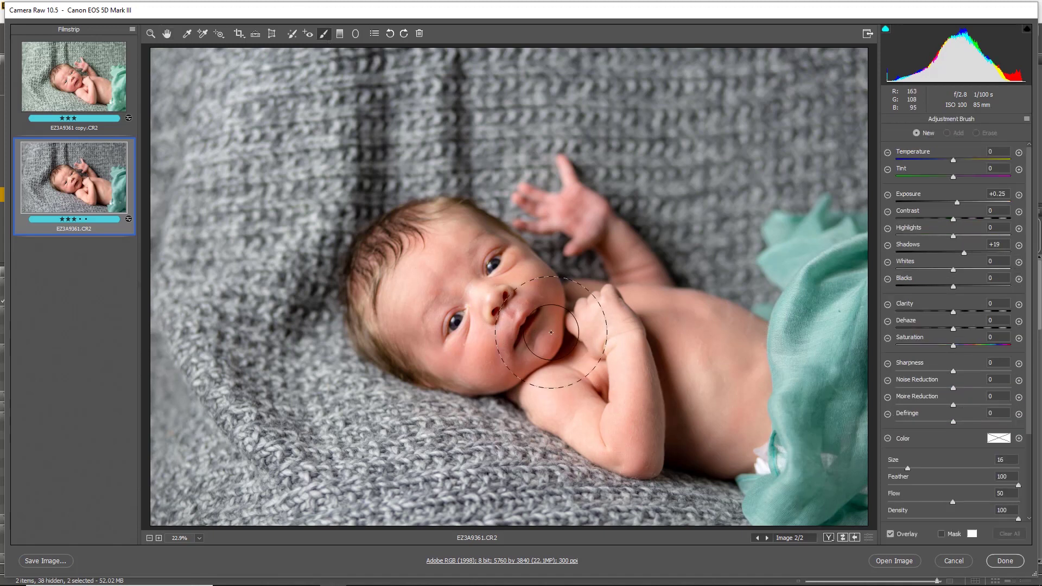
Reset the brush Exposure and Shadows to zero and try a brightening stroke on the eye
{"action": "double_click", "coordinate": [957, 201]}
{"action": "double_click", "coordinate": [965, 251]}
{"action": "left_click", "coordinate": [480, 289]}
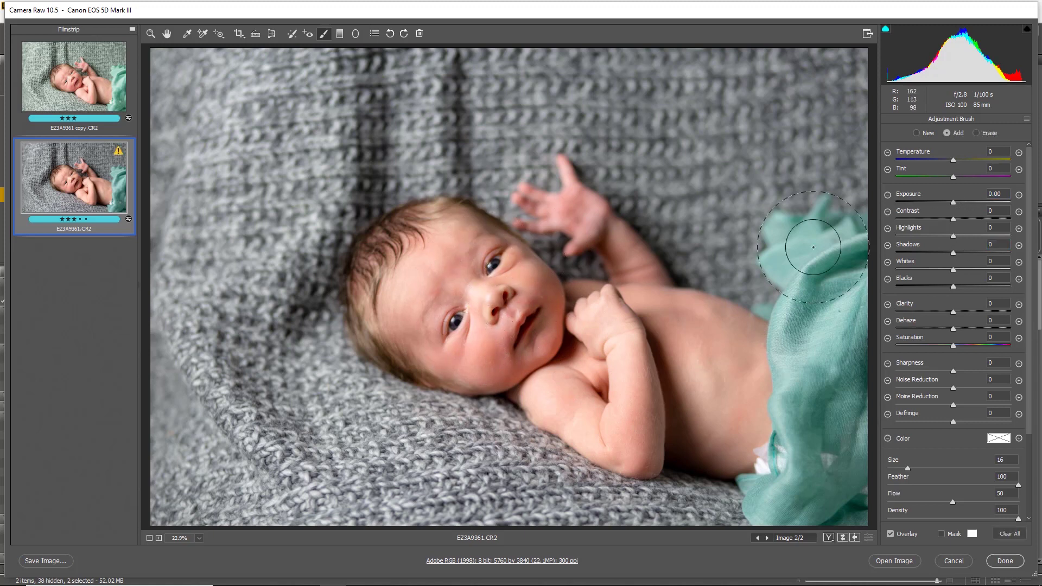
{"action": "left_click_drag", "start_coordinate": [954, 202], "coordinate": [959, 204]}
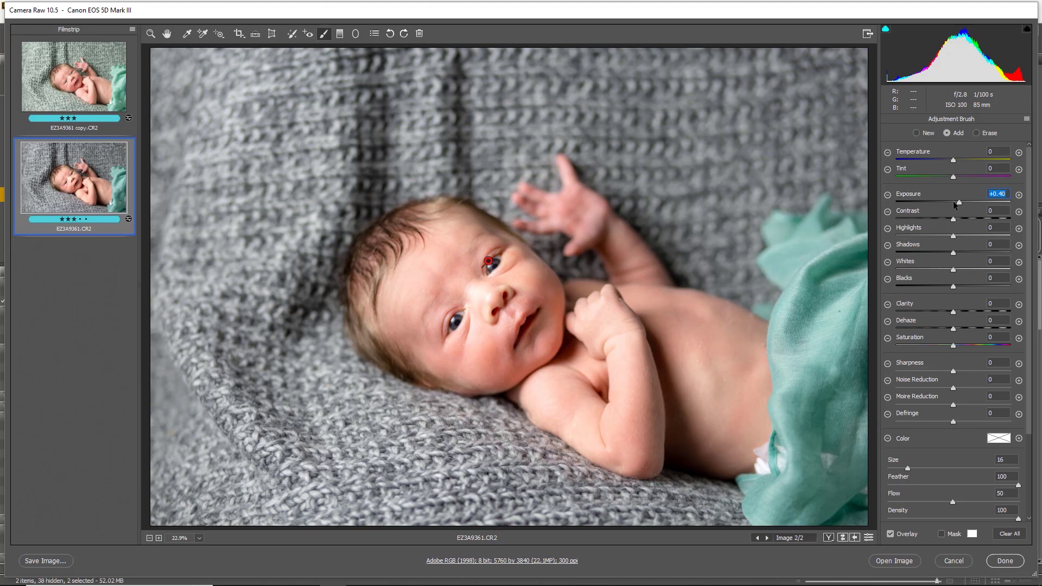
Paint both eyes with a size-1 brush at Exposure +0.25 and Clarity +5, then open the image in Photoshop
{"action": "left_click", "coordinate": [917, 133]}
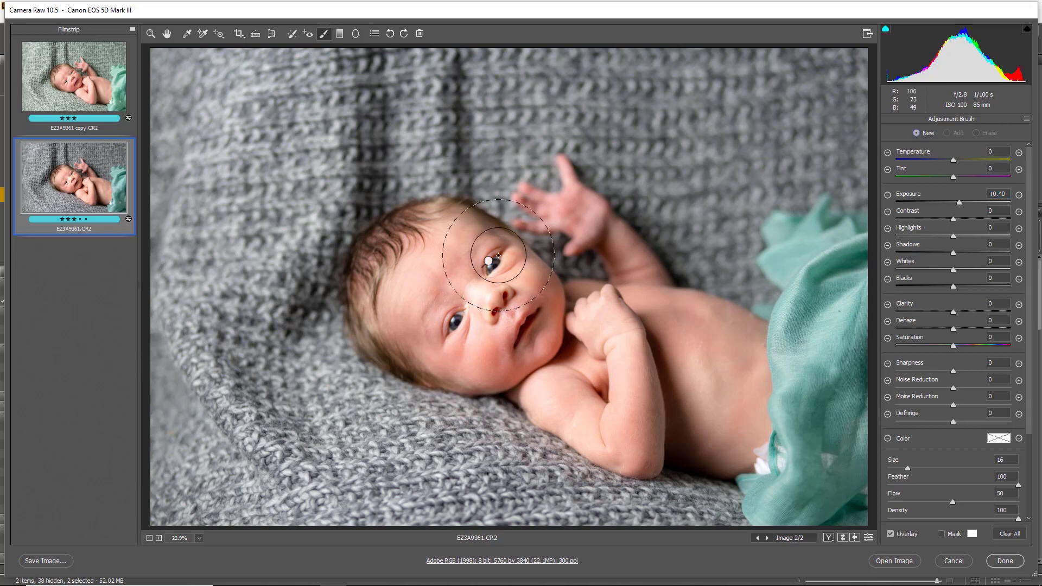
{"action": "key", "text": "bracketleft"}
{"action": "key", "text": "bracketleft"}
{"action": "key", "text": "bracketleft"}
{"action": "key", "text": "bracketleft"}
{"action": "key", "text": "bracketleft"}
{"action": "key", "text": "bracketleft"}
{"action": "key", "text": "bracketleft"}
{"action": "key", "text": "bracketleft"}
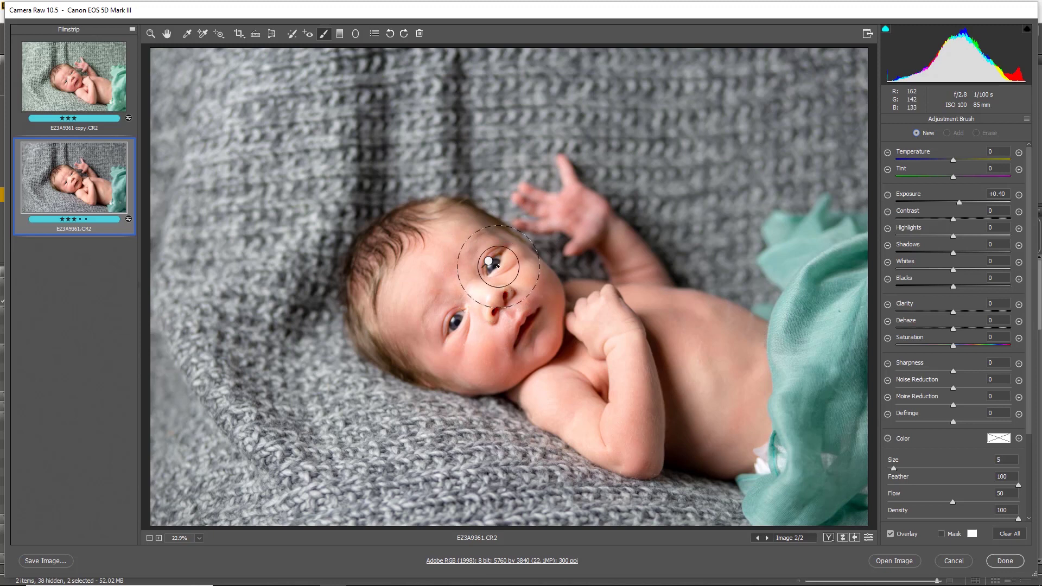
{"action": "left_click", "coordinate": [459, 319]}
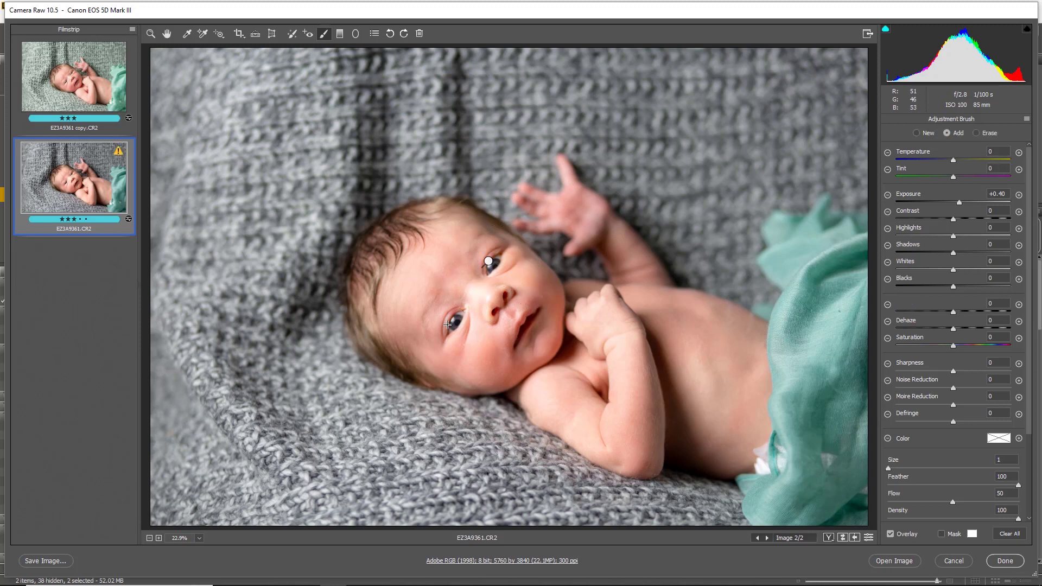
{"action": "mouse_move", "coordinate": [453, 327]}
{"action": "left_mouse_down"}
{"action": "mouse_move", "coordinate": [460, 317]}
{"action": "mouse_move", "coordinate": [456, 326]}
{"action": "left_mouse_up"}
{"action": "mouse_move", "coordinate": [494, 266]}
{"action": "left_mouse_down"}
{"action": "mouse_move", "coordinate": [497, 258]}
{"action": "mouse_move", "coordinate": [484, 268]}
{"action": "mouse_move", "coordinate": [498, 260]}
{"action": "left_mouse_up"}
{"action": "left_click_drag", "start_coordinate": [960, 202], "coordinate": [964, 201]}
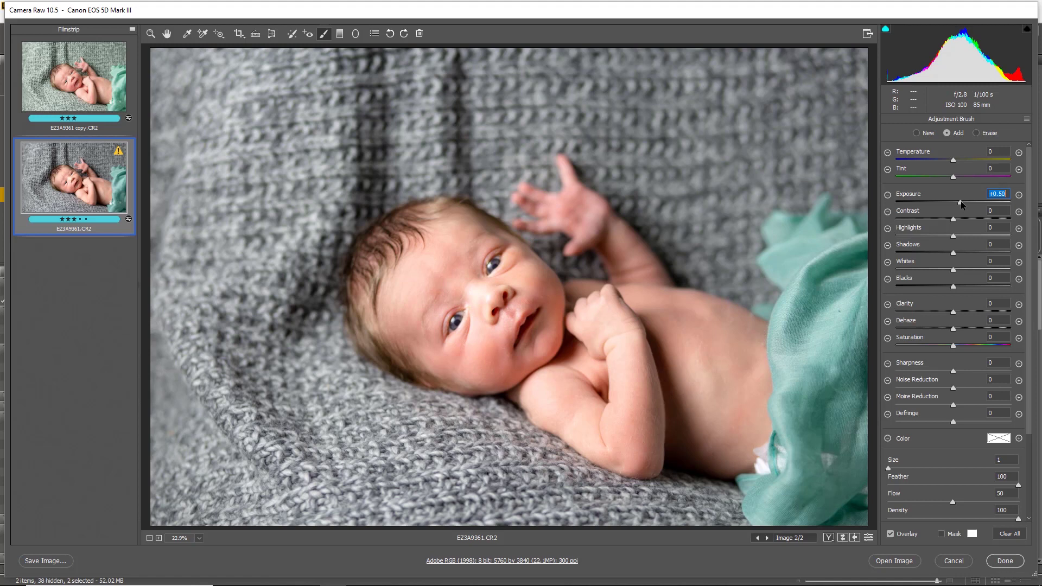
{"action": "left_click_drag", "start_coordinate": [960, 201], "coordinate": [957, 202]}
{"action": "left_click_drag", "start_coordinate": [955, 312], "coordinate": [958, 313]}
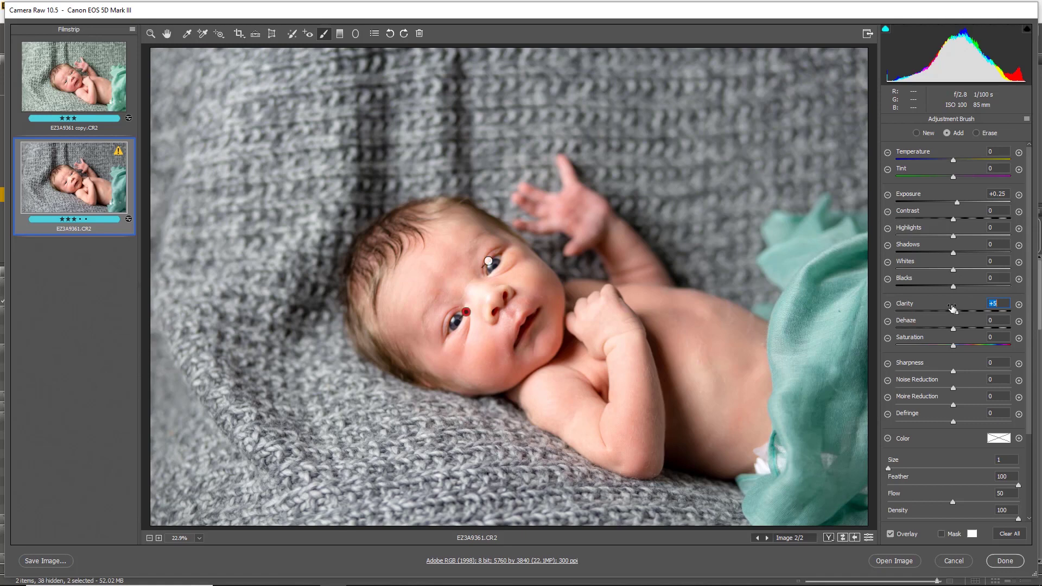
{"action": "left_click", "coordinate": [911, 562]}
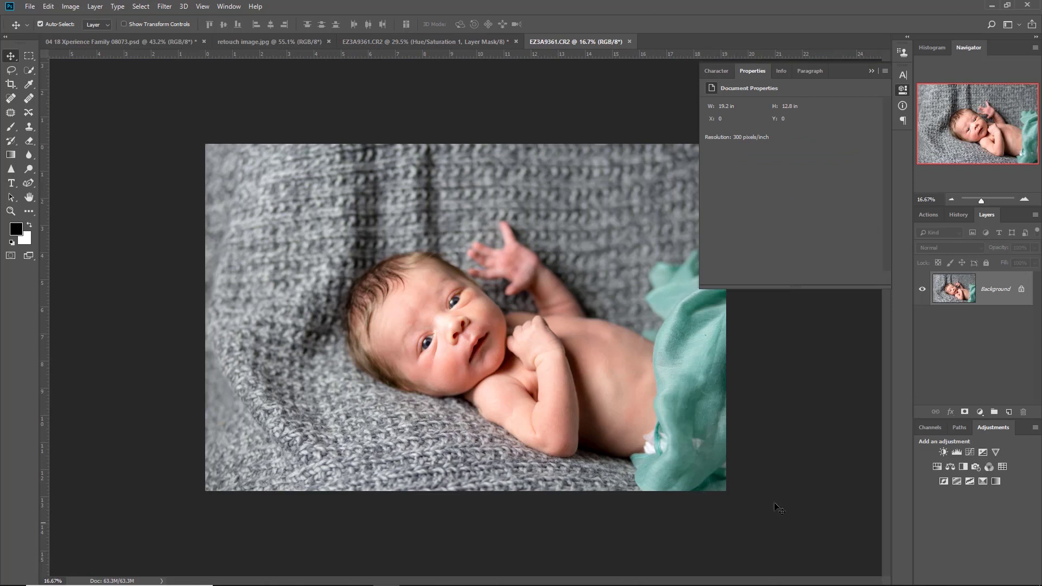
View the Hue/Saturation version with its adjustment layer hidden, then return to the Camera Raw document
{"action": "scroll", "coordinate": [545, 345], "scroll_direction": "up", "scroll_amount": 3}
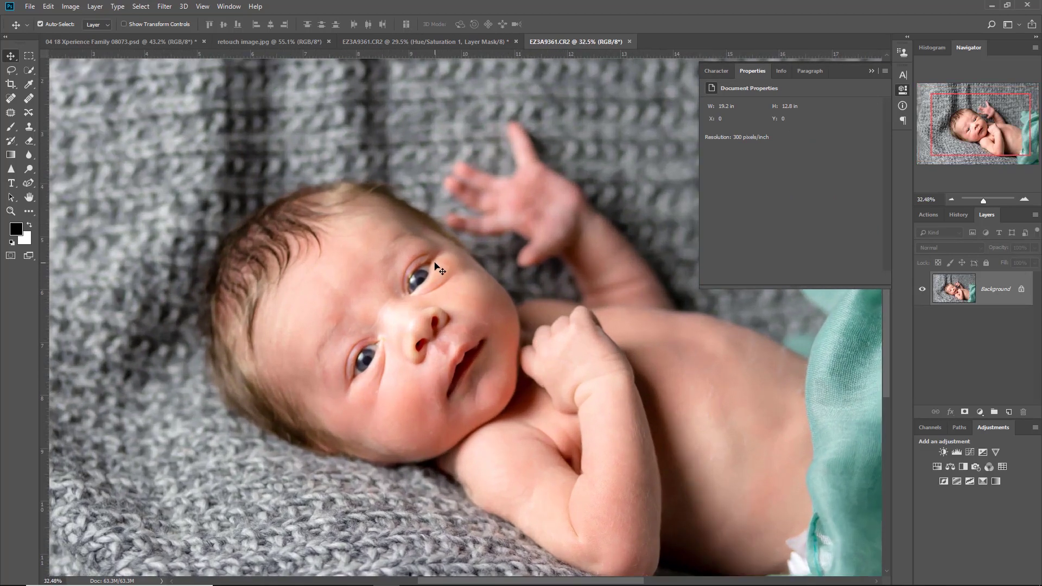
{"action": "left_click", "coordinate": [432, 43]}
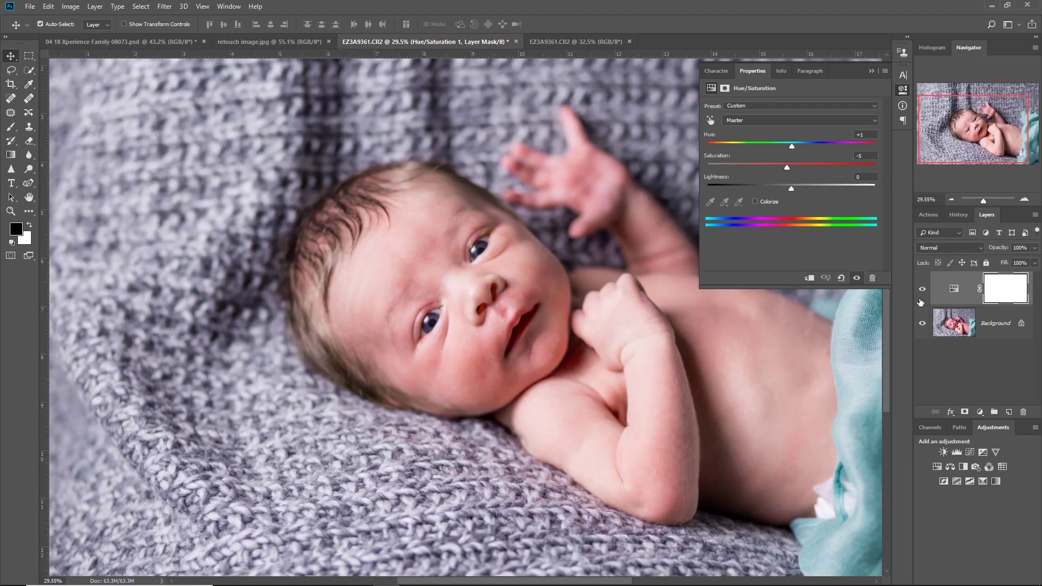
{"action": "left_click", "coordinate": [921, 293]}
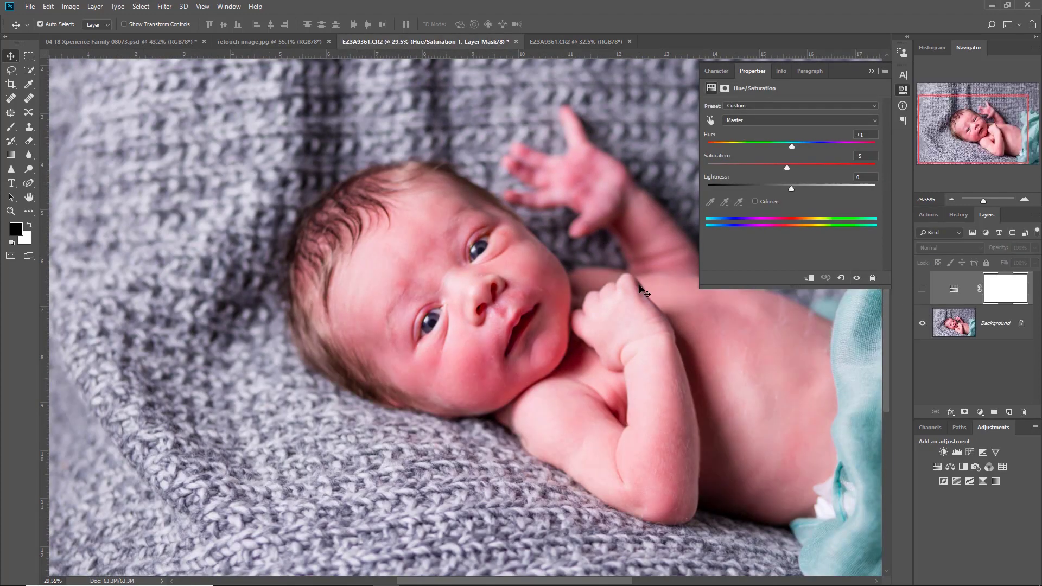
{"action": "left_click_drag", "start_coordinate": [614, 354], "coordinate": [529, 345]}
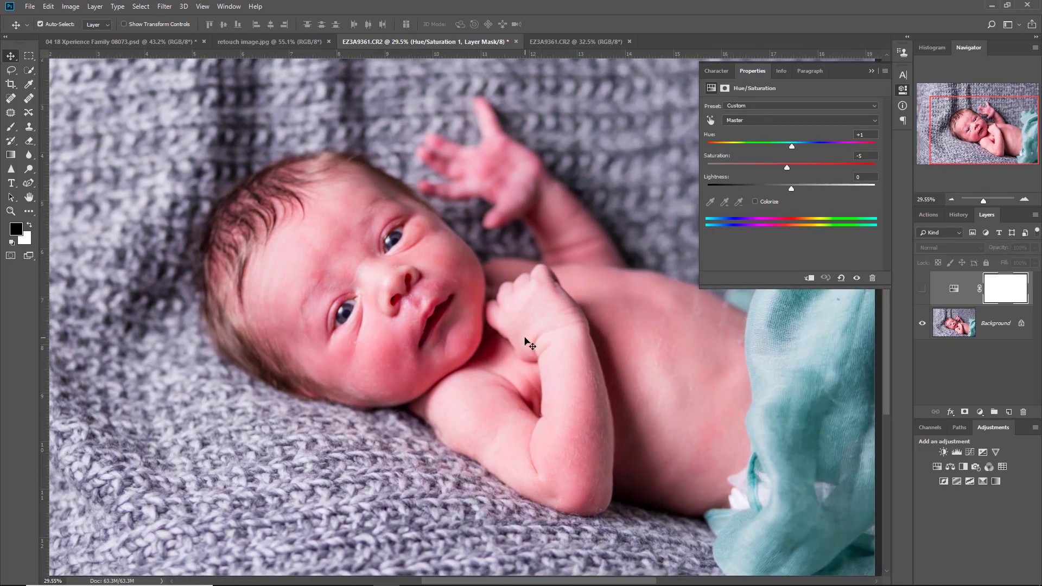
{"action": "left_click", "coordinate": [572, 38]}
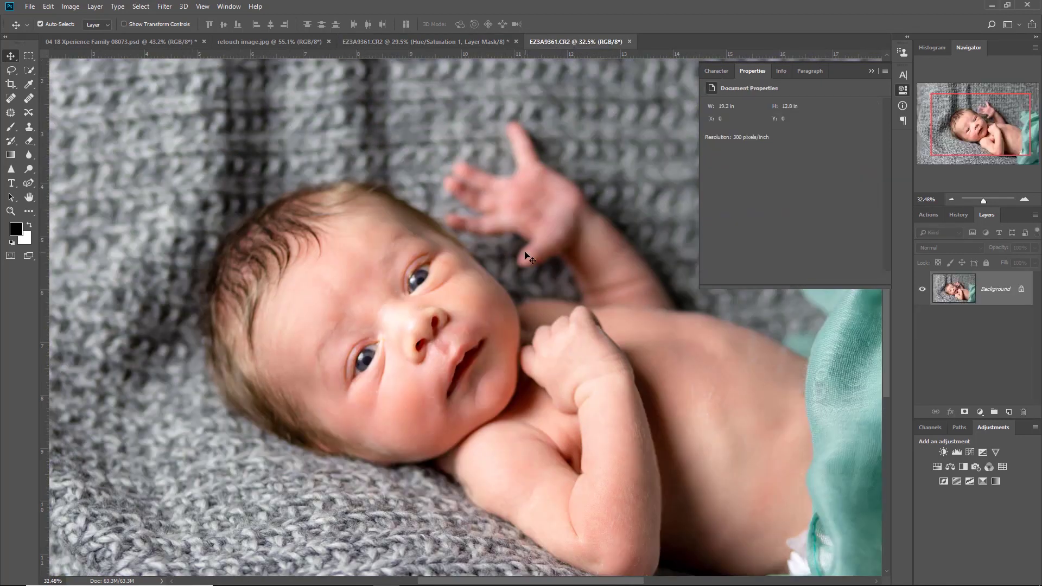